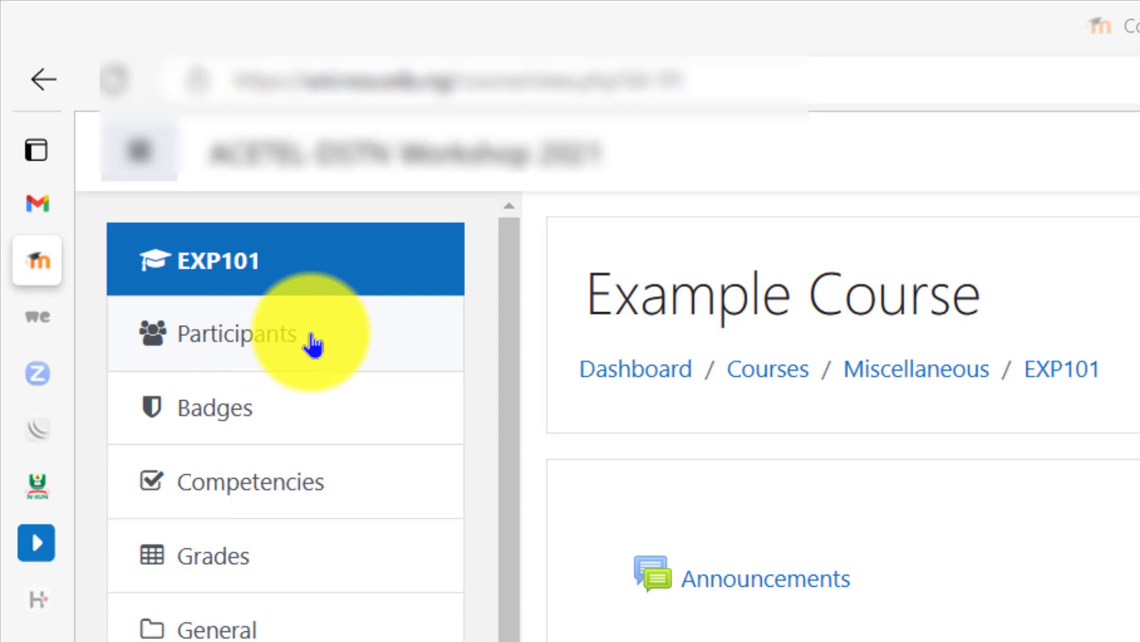
- Open the auto-create groups form for the EXP101 course from its participants' group management
click(313, 345)
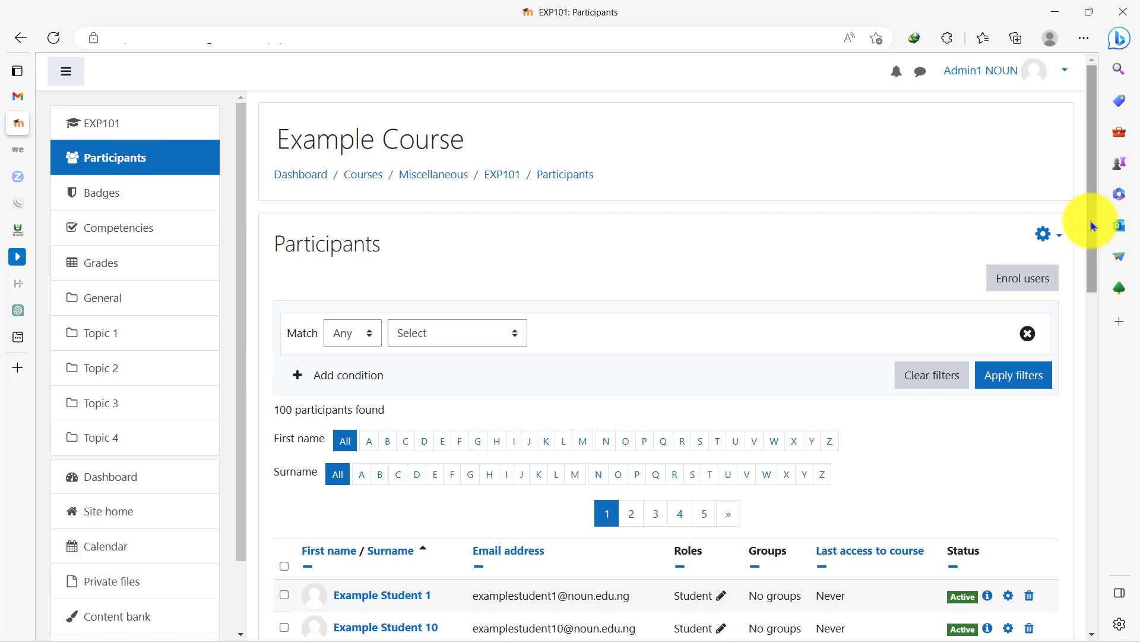
mouse_move(1091, 221)
mouse_down()
mouse_move(1110, 572)
mouse_move(1086, 212)
mouse_up()
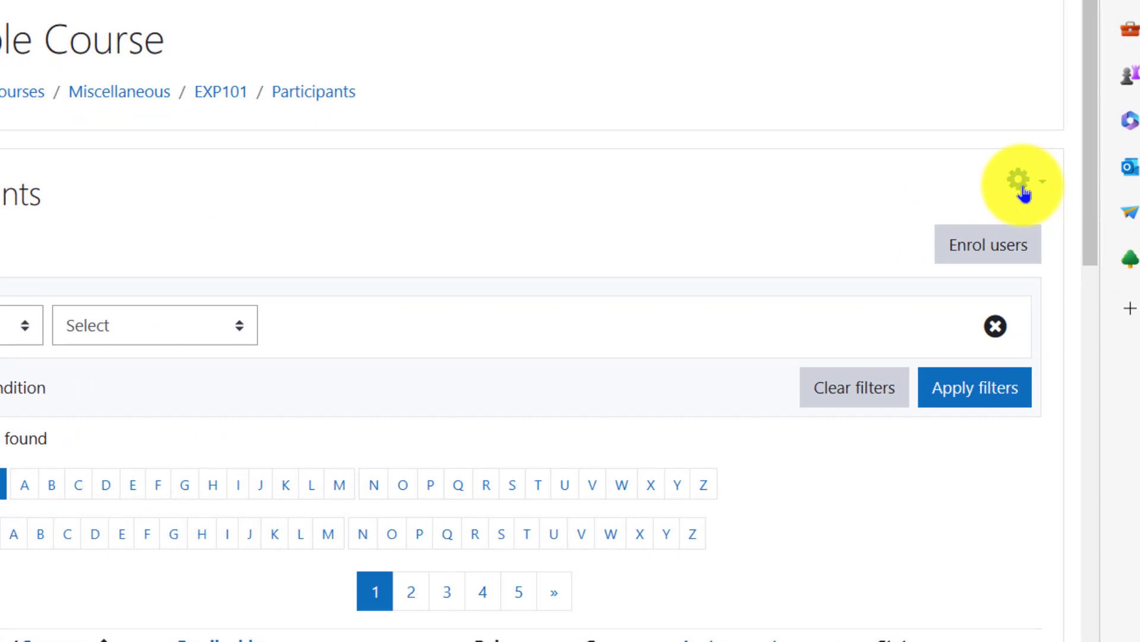
click(1024, 193)
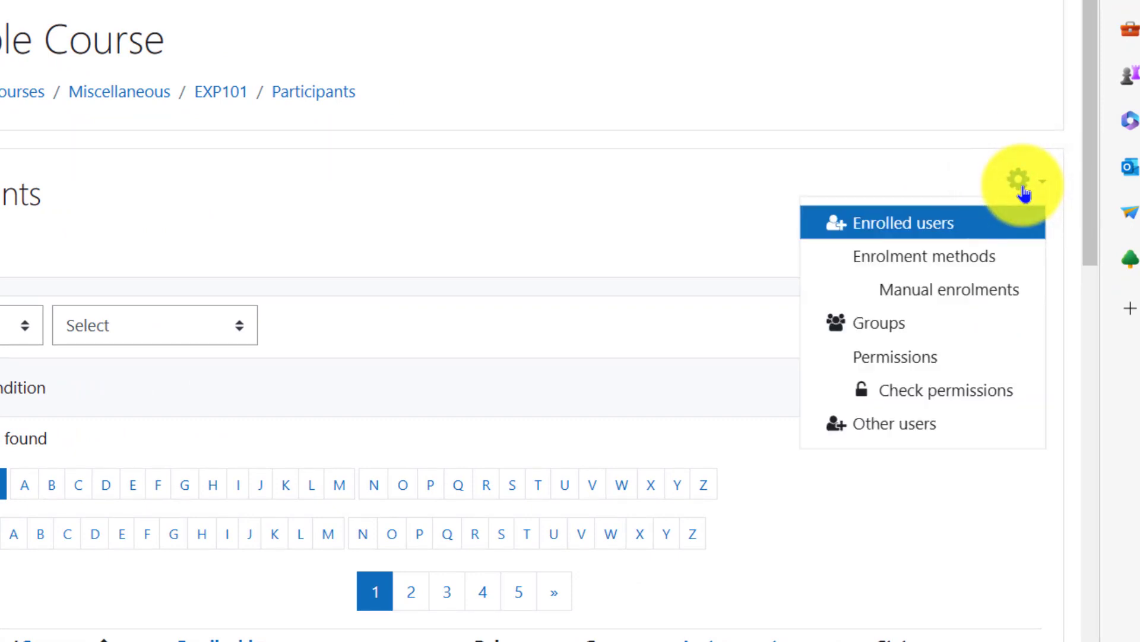
click(924, 328)
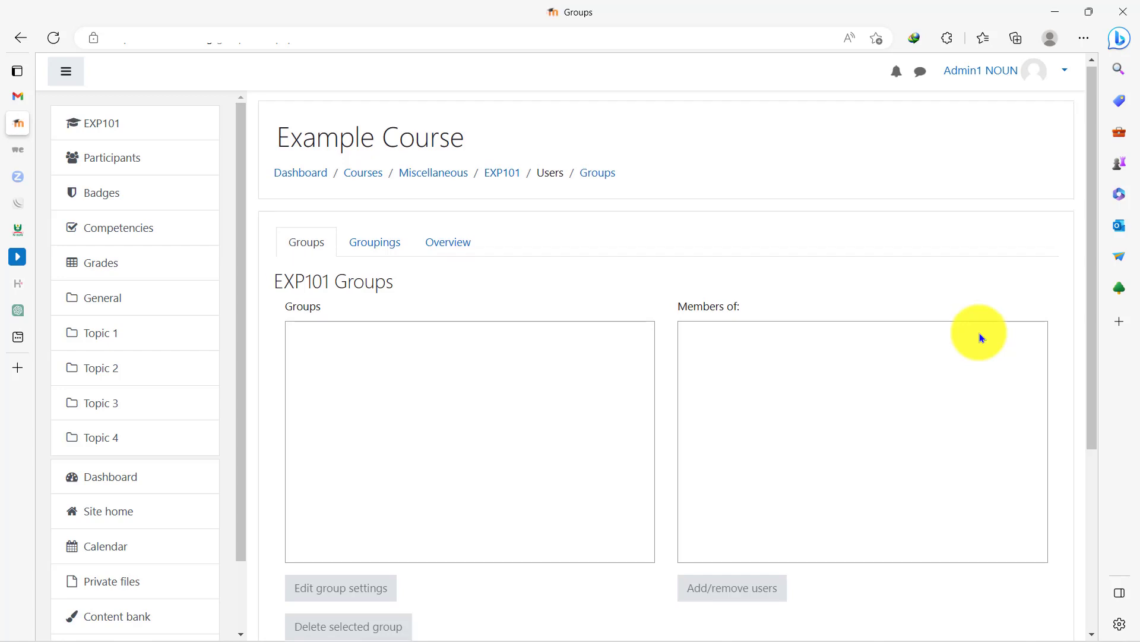
scroll(980, 337, down, 5)
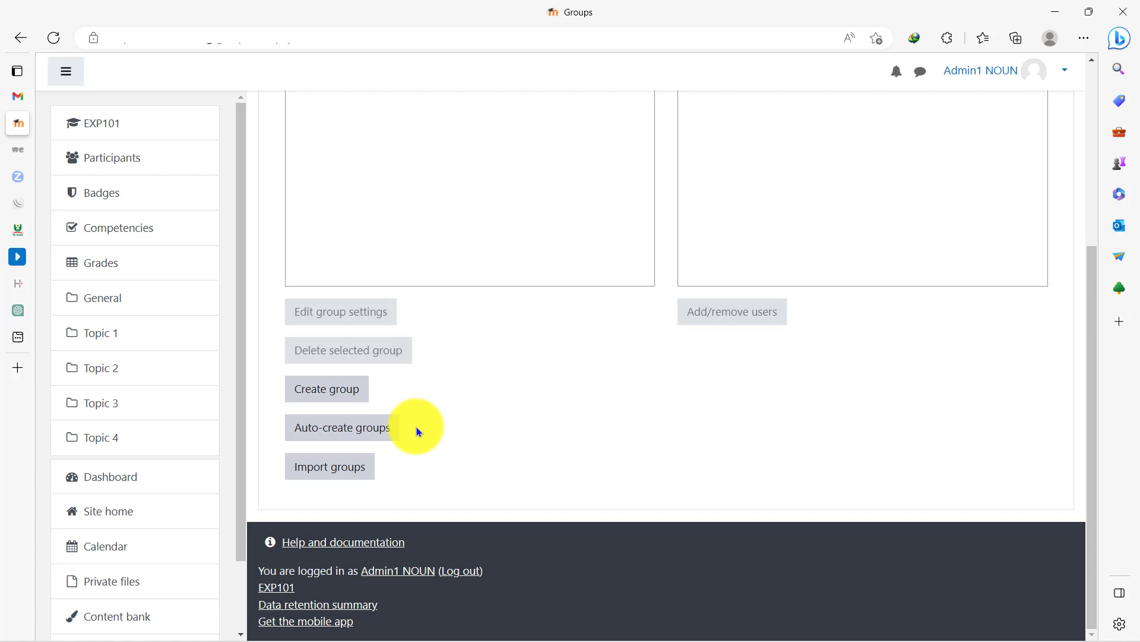
click(358, 430)
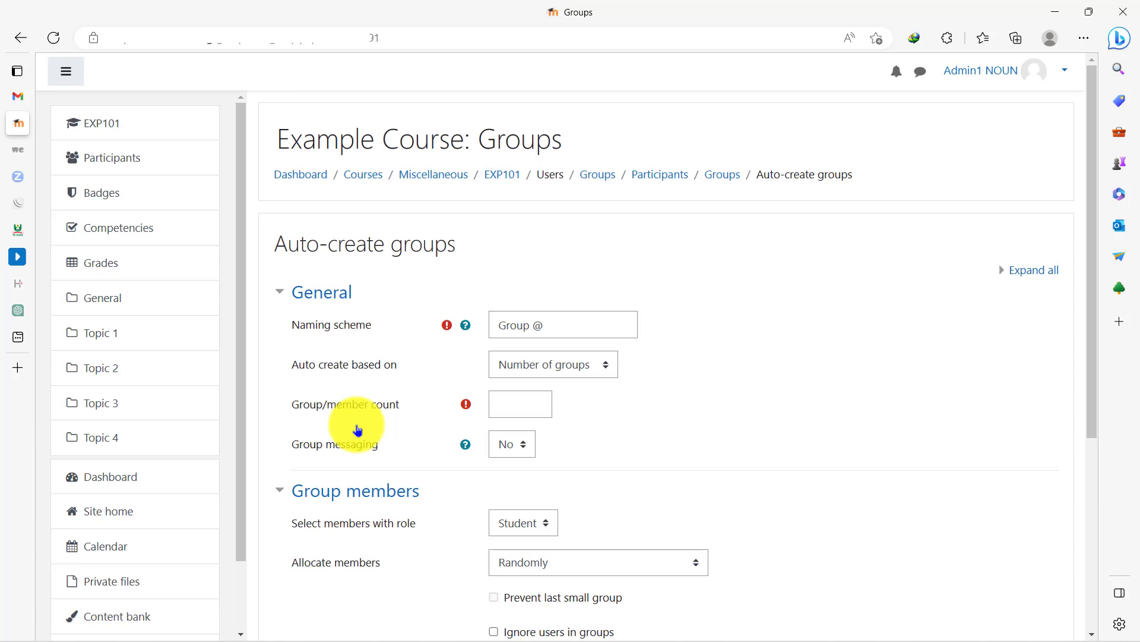
- Check the naming scheme help and set the naming scheme to "Group #"
click(566, 325)
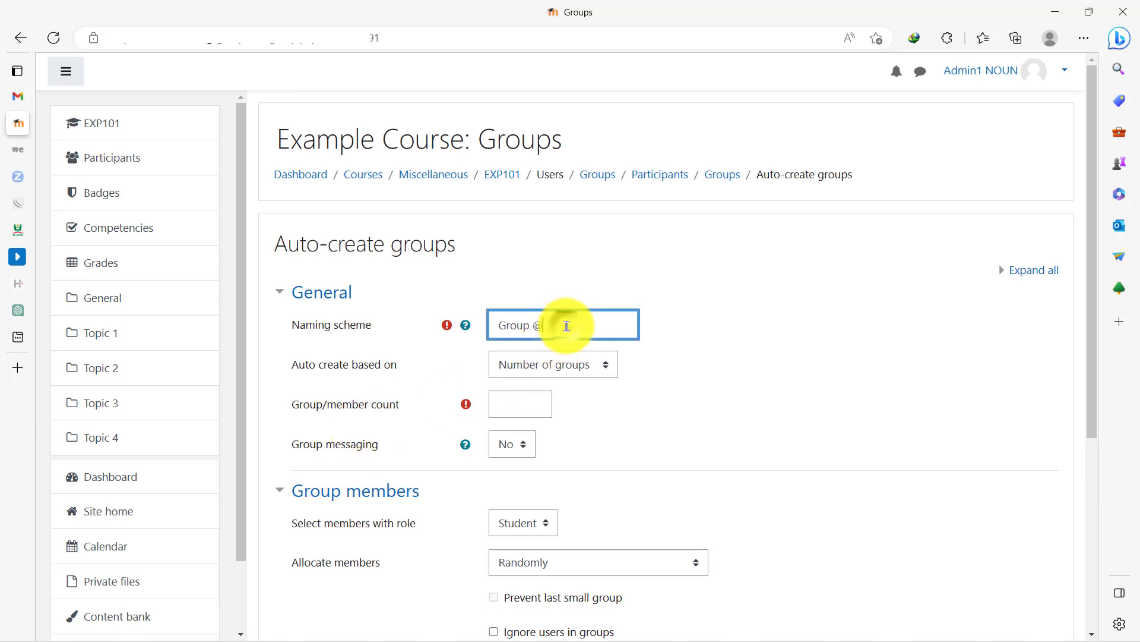
click(664, 327)
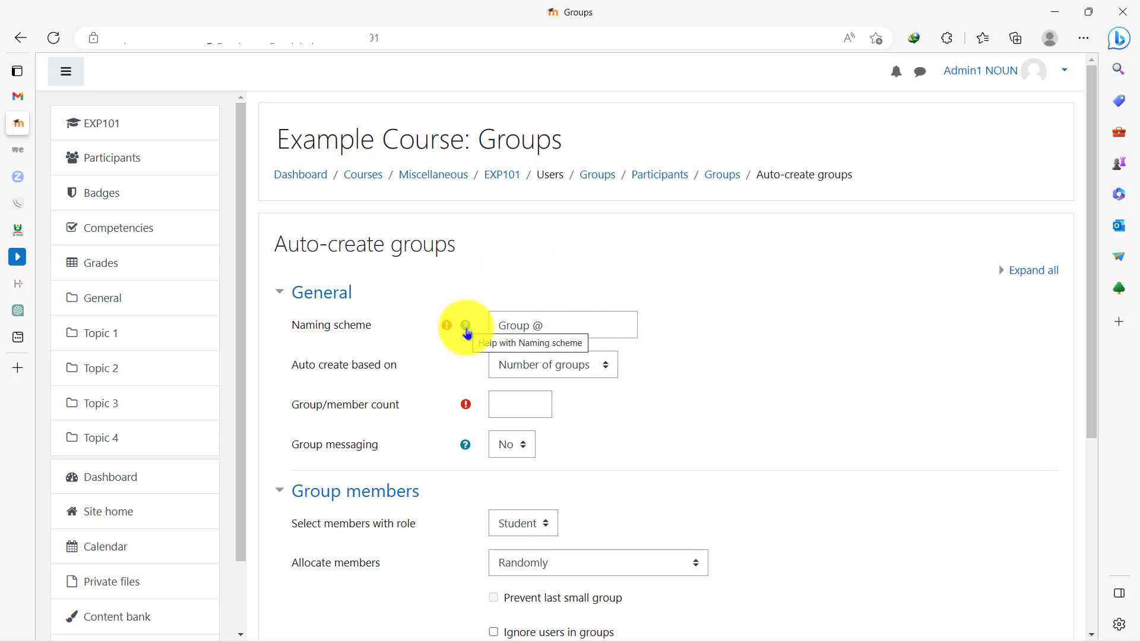
click(467, 331)
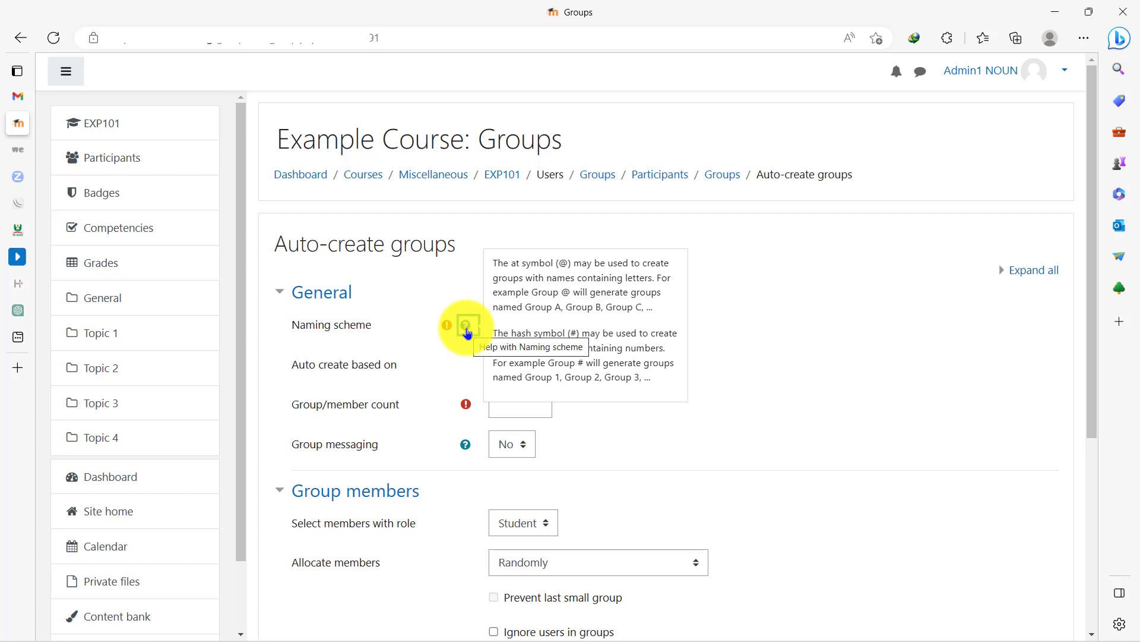
click(735, 326)
click(541, 327)
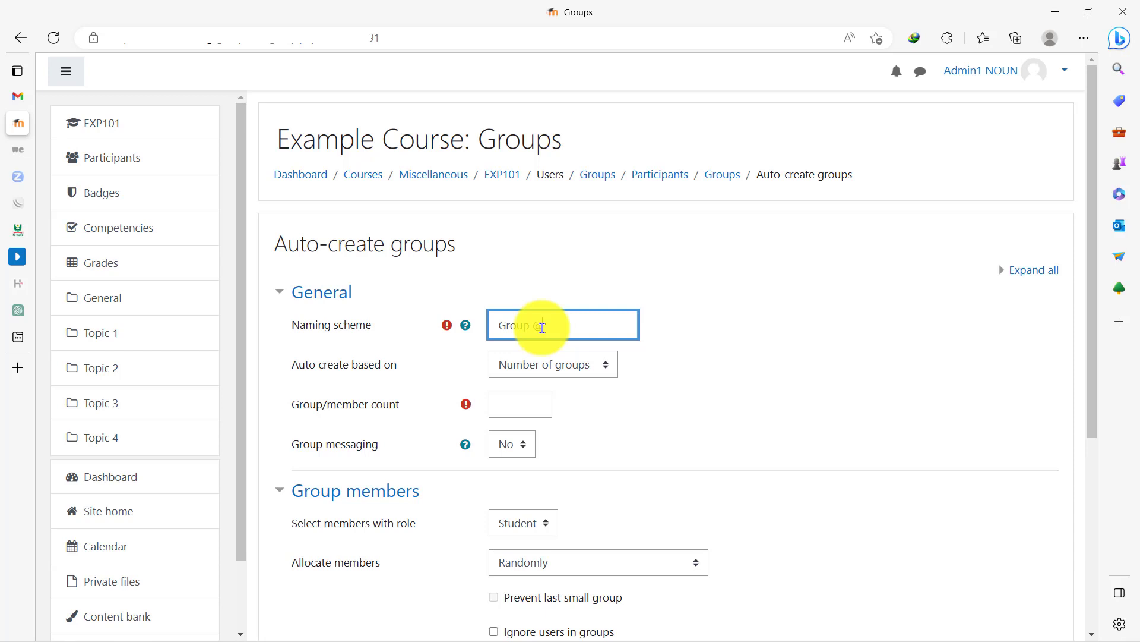
key(BackSpace)
text(#)
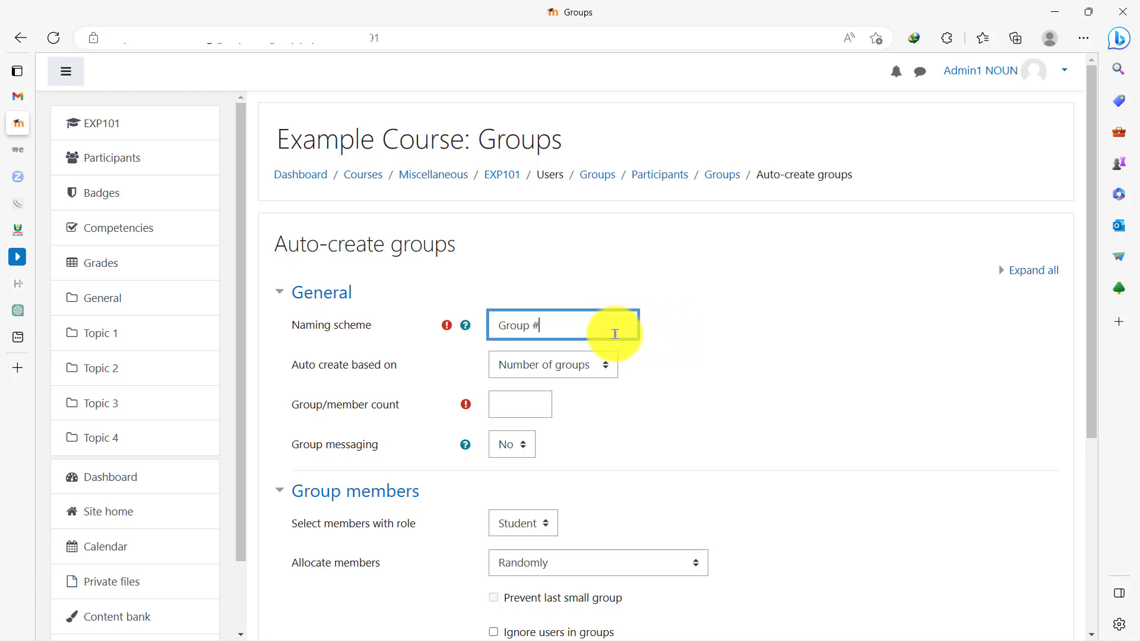
click(678, 365)
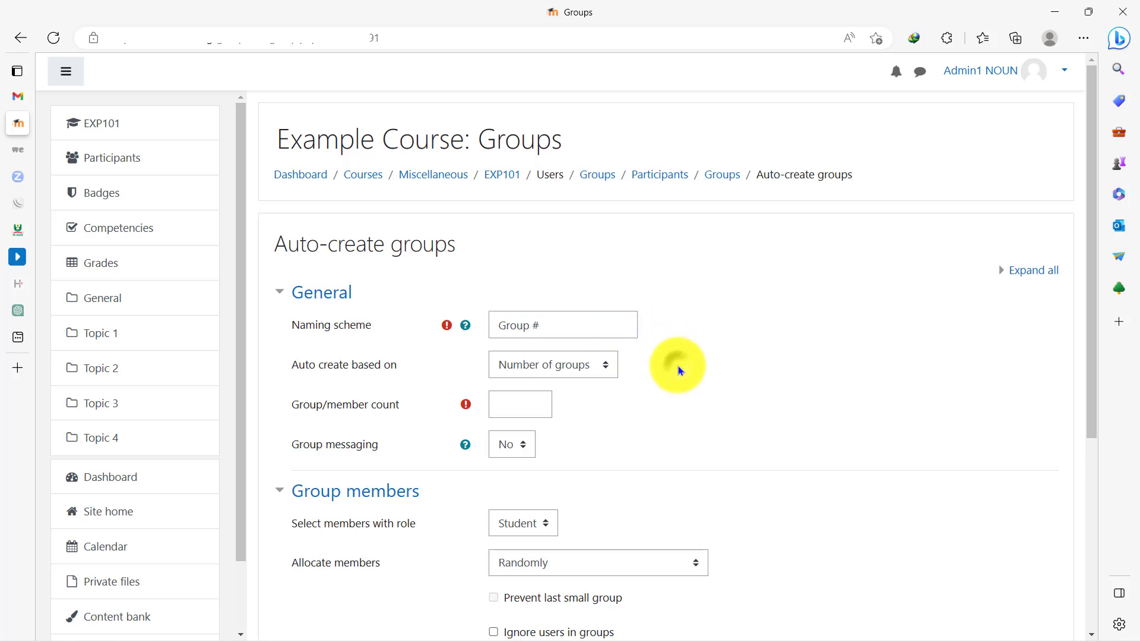
- Base the automatic creation on Number of groups and set the group/member count to 5
drag(292, 365, 398, 366)
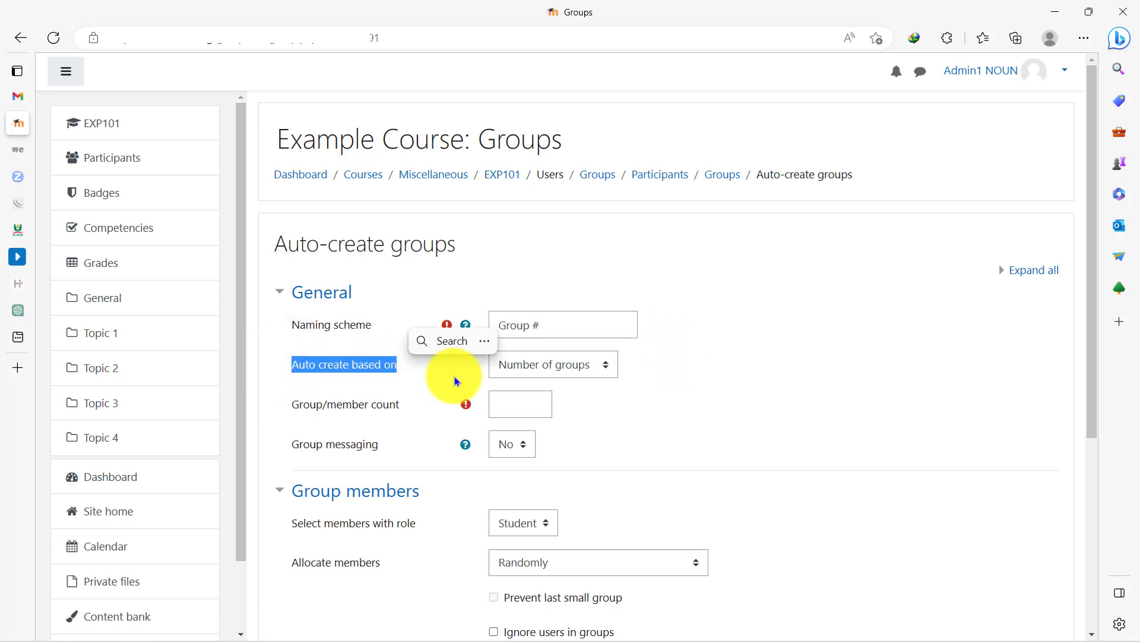
click(604, 362)
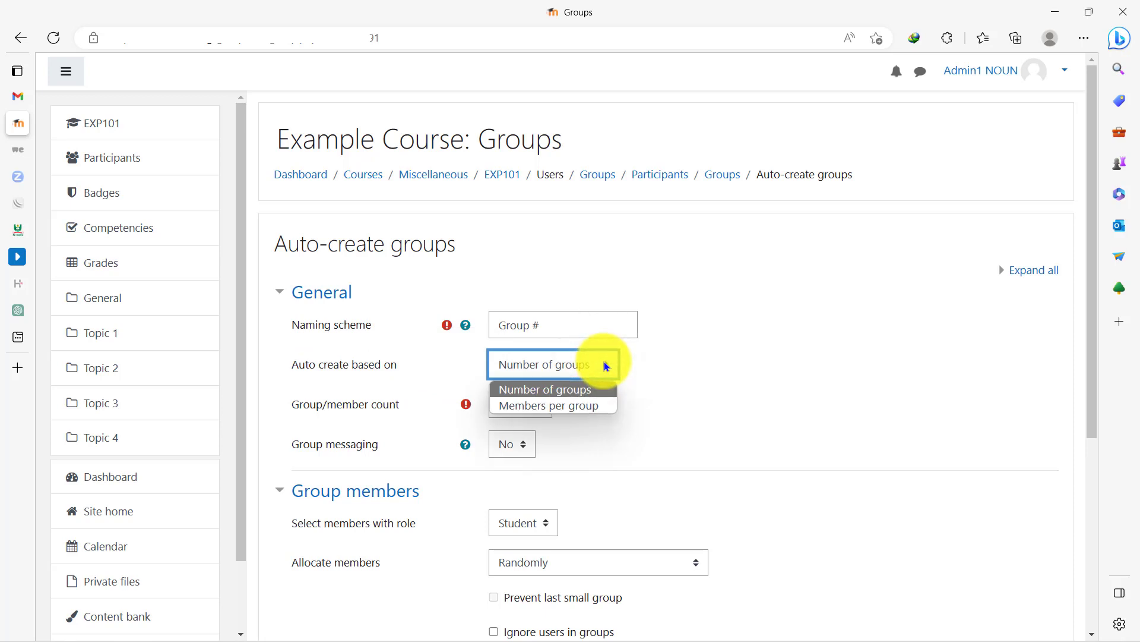
click(552, 390)
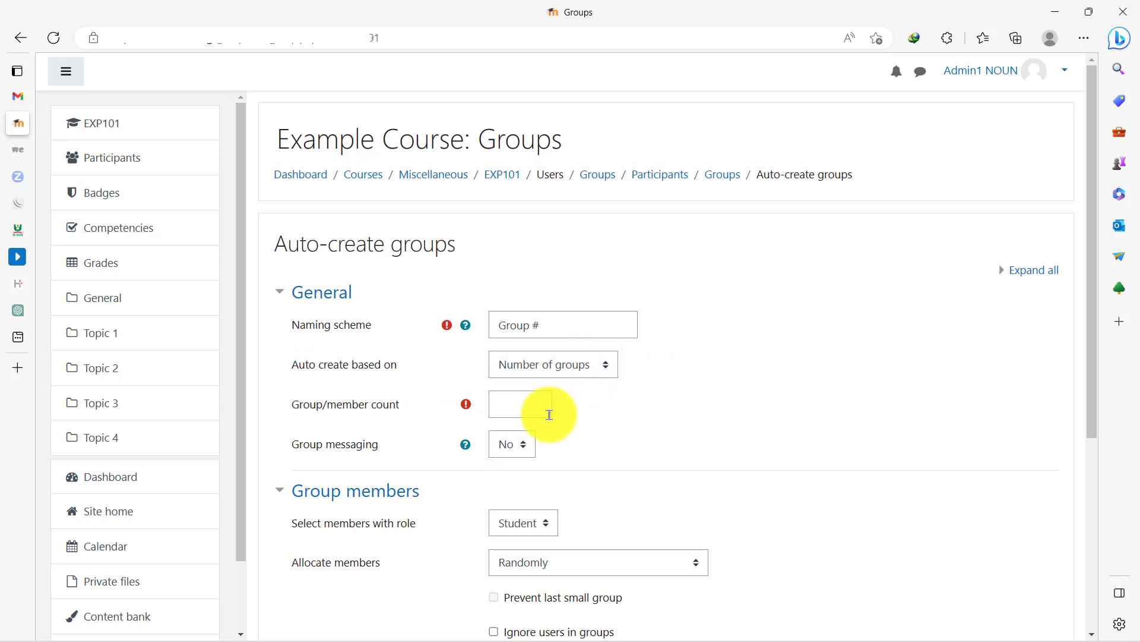
click(501, 402)
text(5)
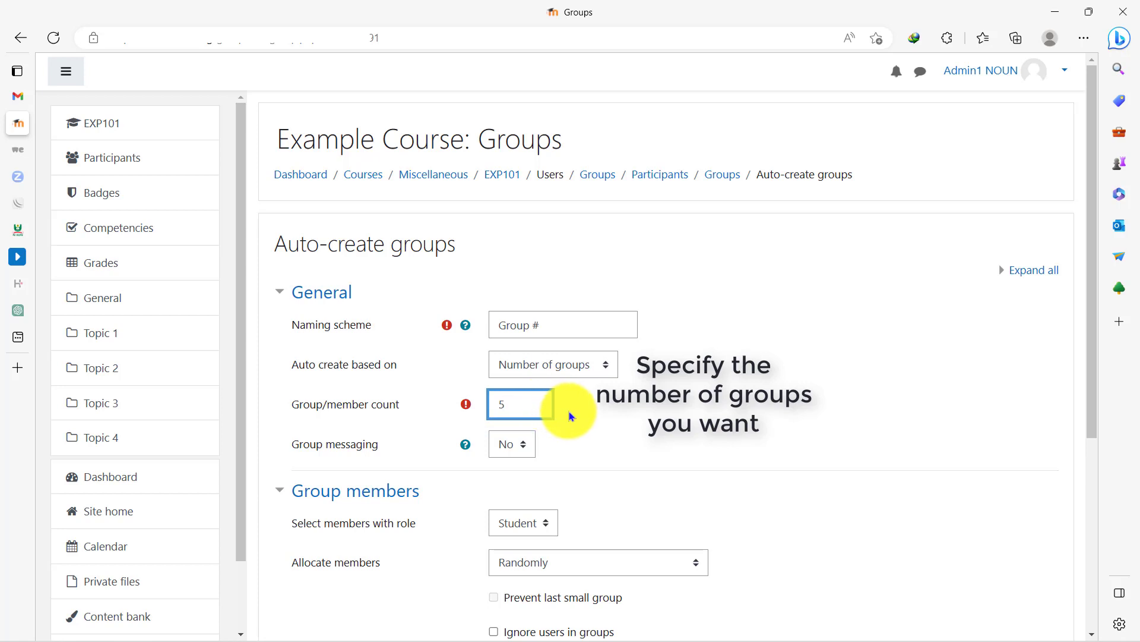
click(574, 412)
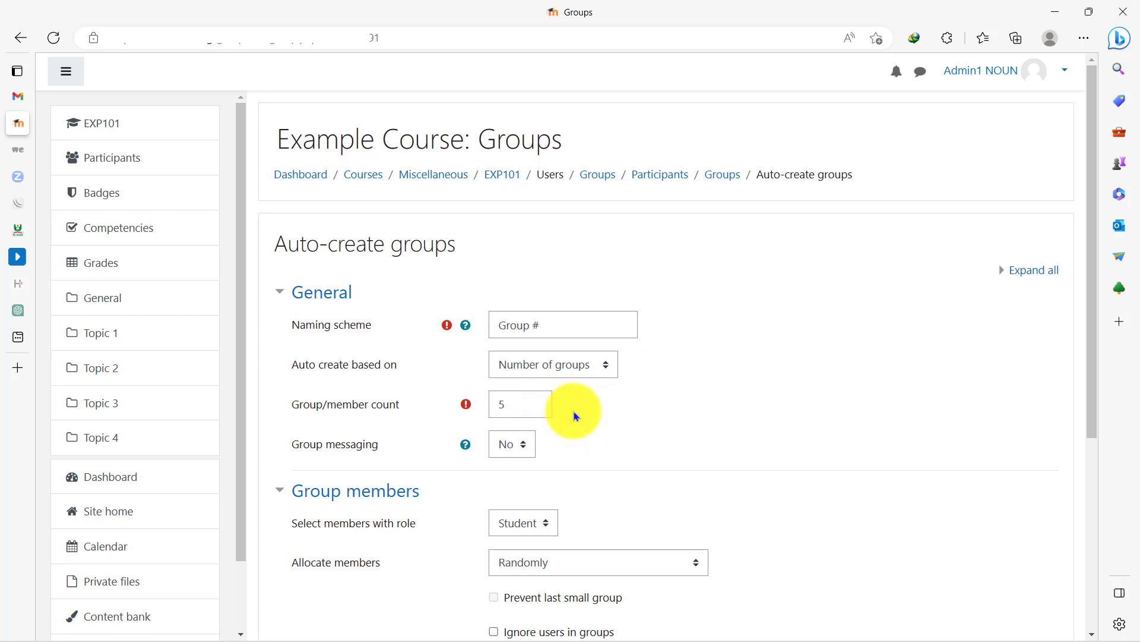
- Set group messaging to Yes and preview the groups using members with the Student role
click(465, 445)
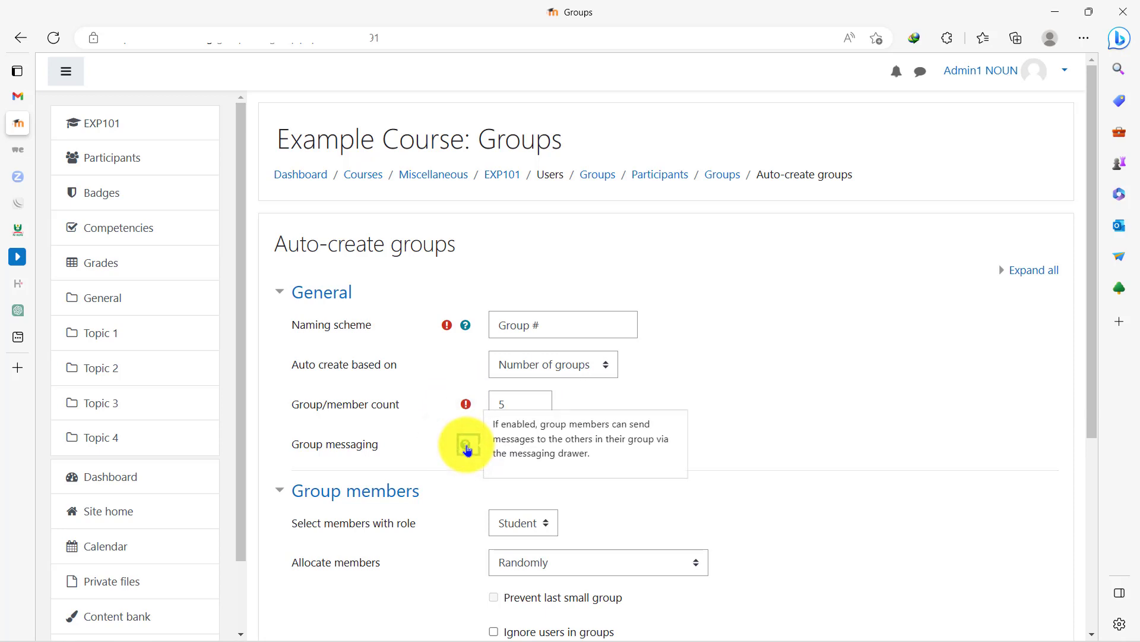
drag(1093, 273, 1092, 426)
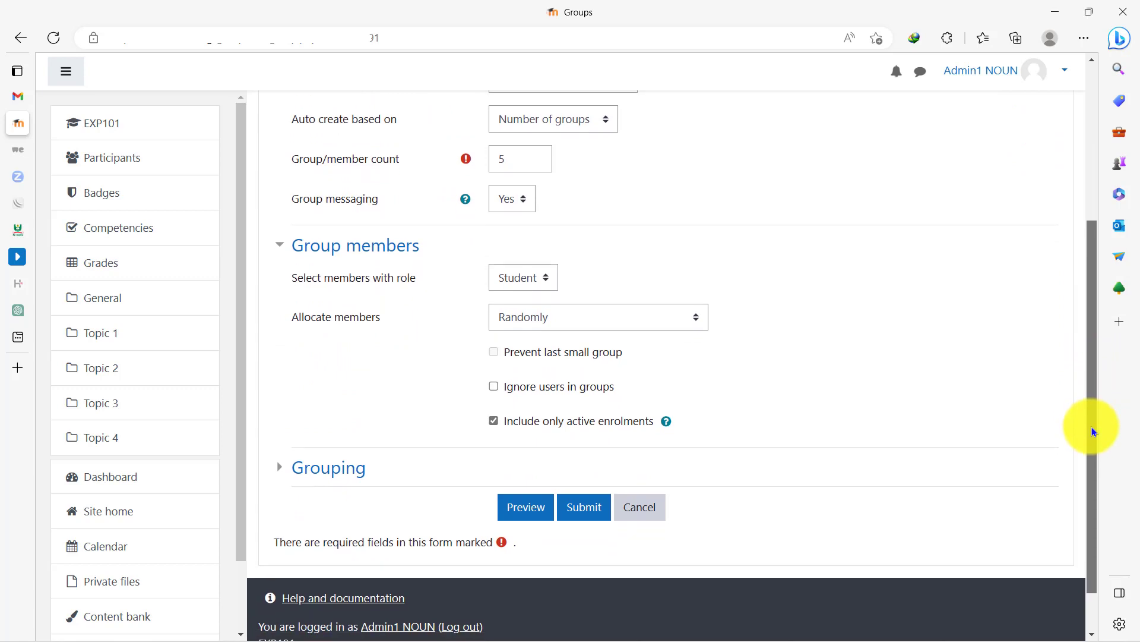
click(550, 277)
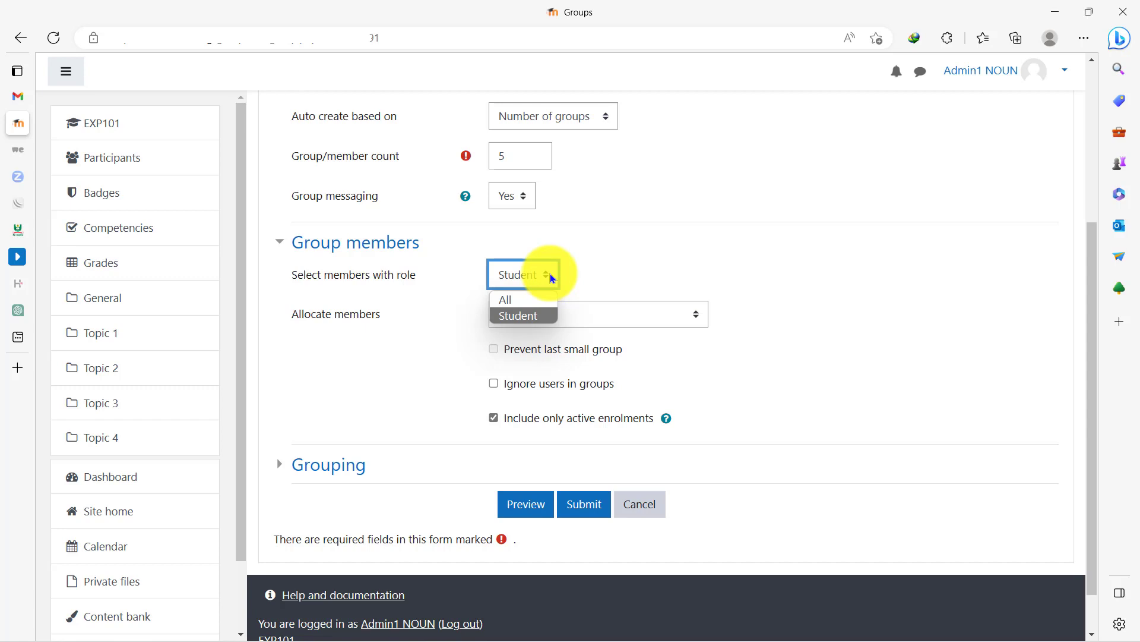
scroll(550, 273, down, 1)
click(524, 454)
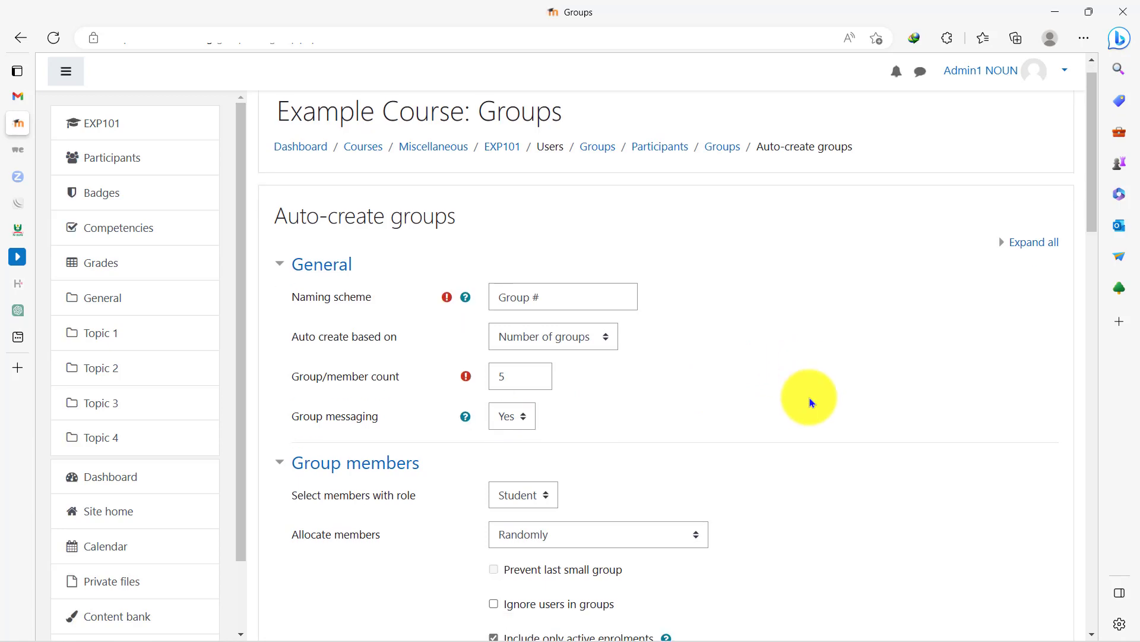
- Review the group names and user counts in the preview and submit the form to create the groups
scroll(810, 397, down, 4)
scroll(810, 398, down, 5)
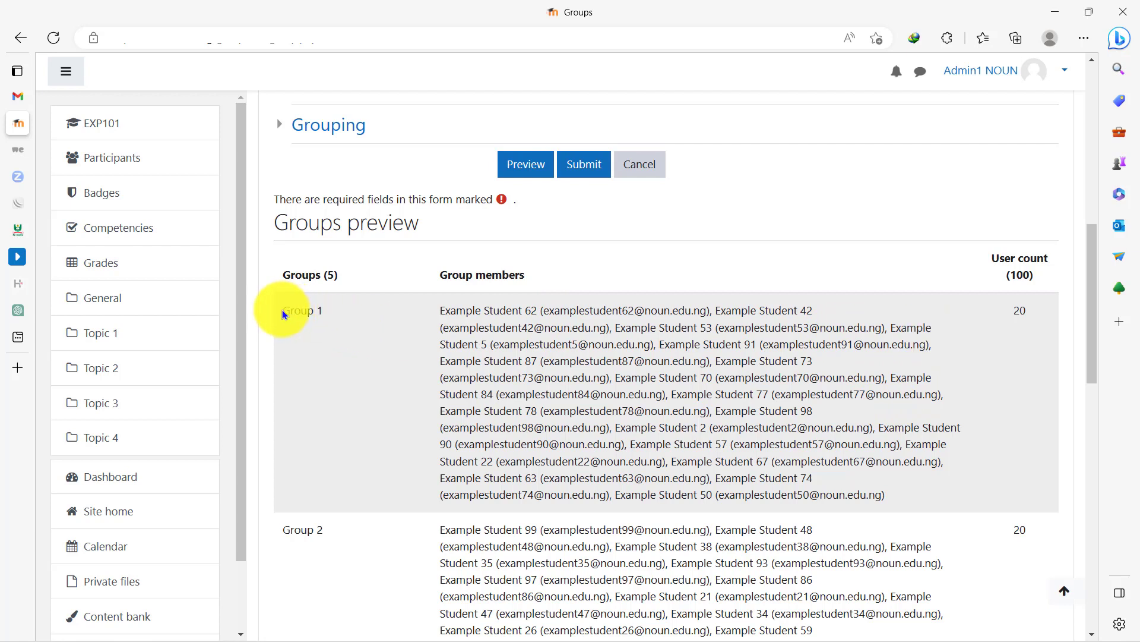
drag(284, 314, 323, 306)
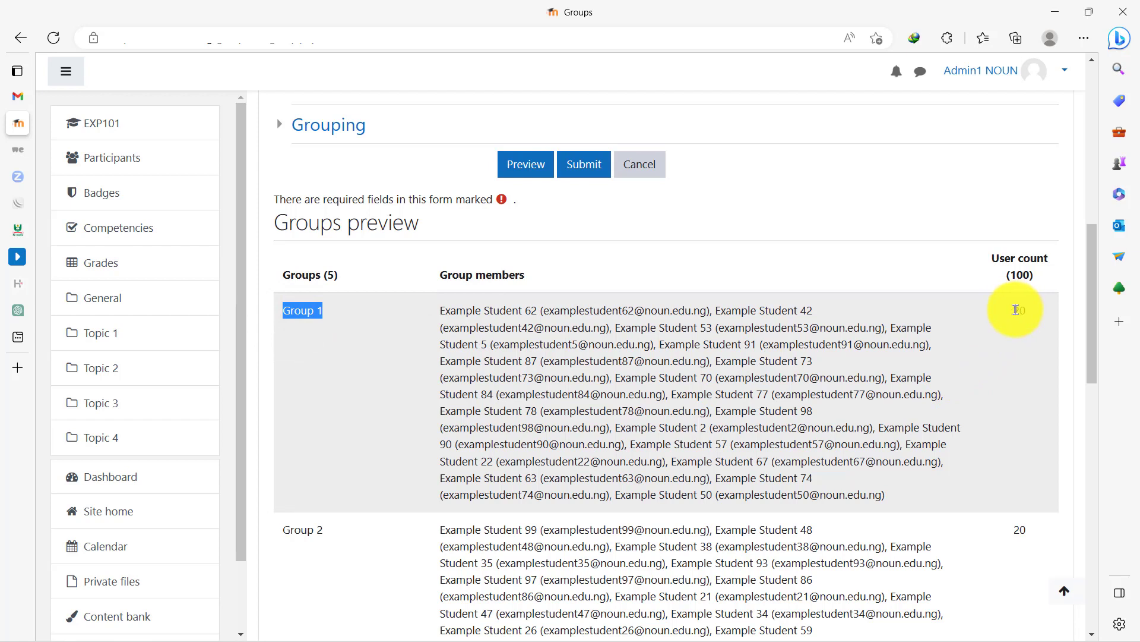
drag(1016, 310, 1032, 316)
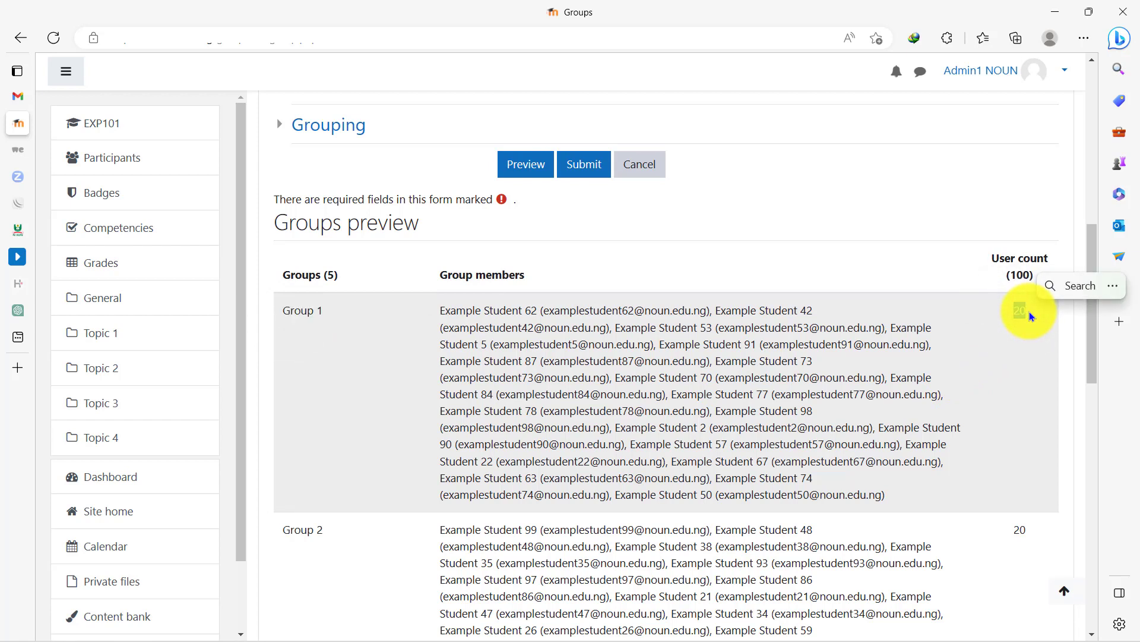
click(1021, 320)
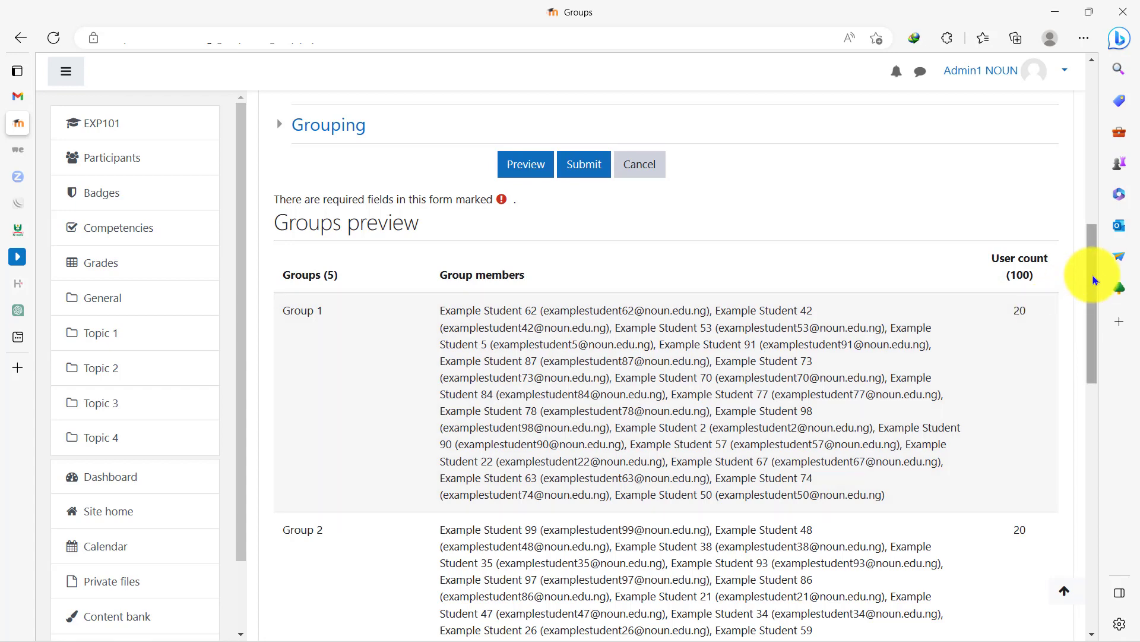
drag(1094, 280, 1095, 274)
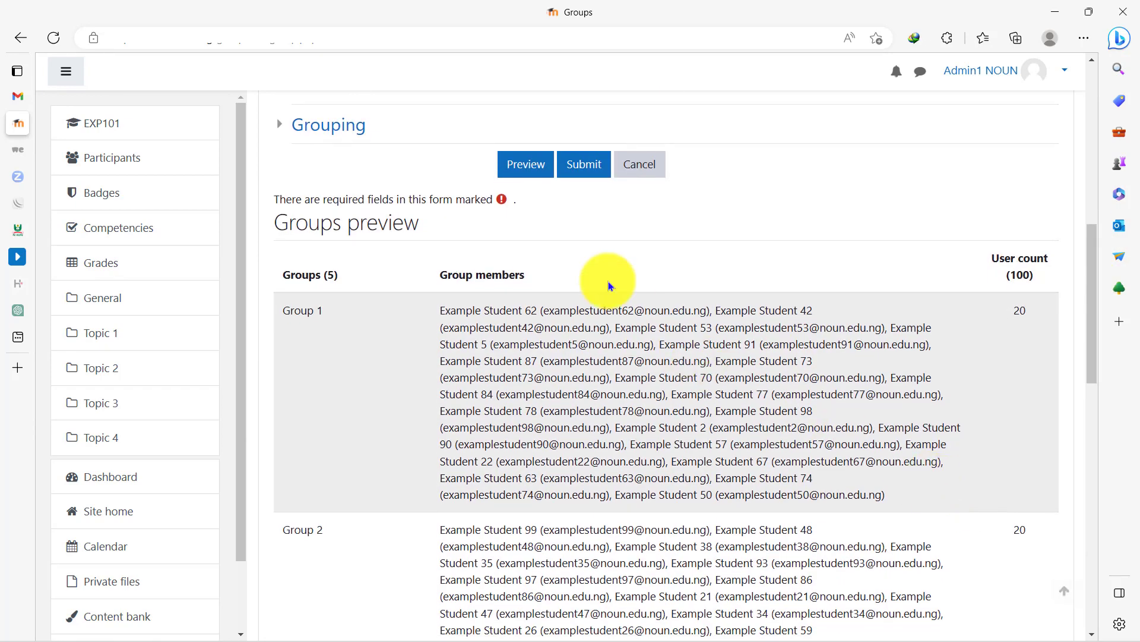
click(584, 164)
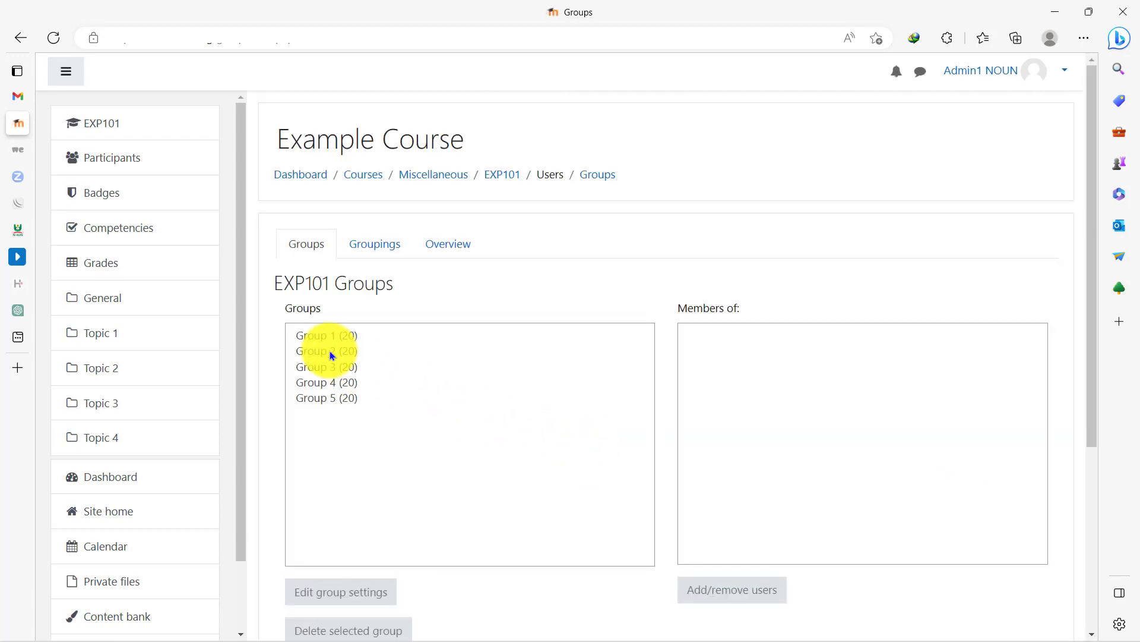
- View the member lists of Group 1 through Group 5 one after another
click(325, 339)
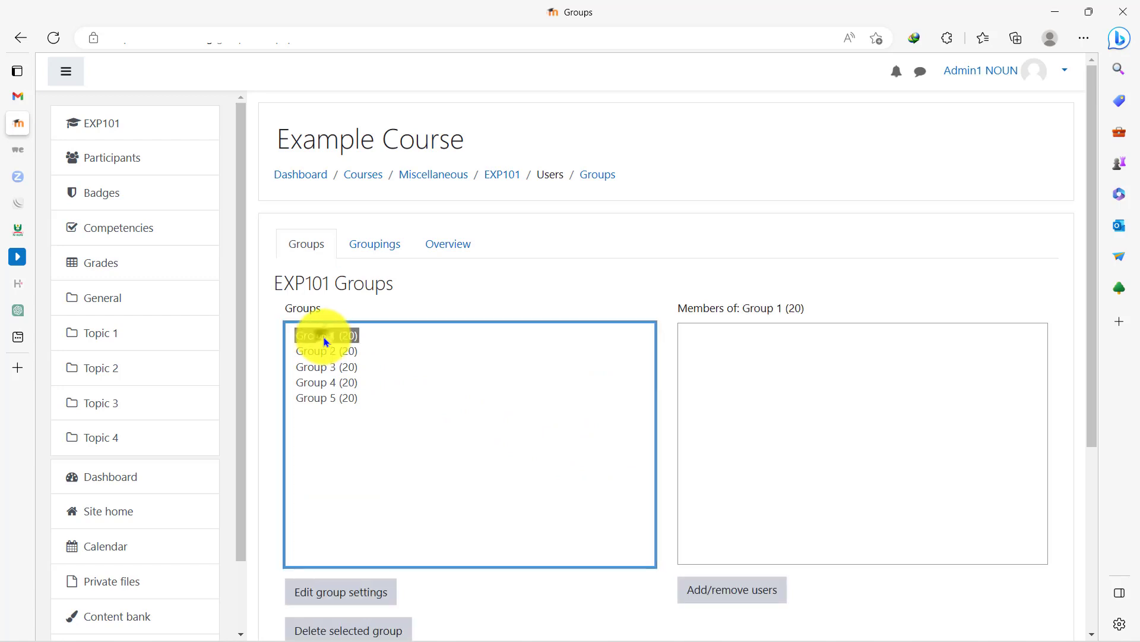
click(325, 351)
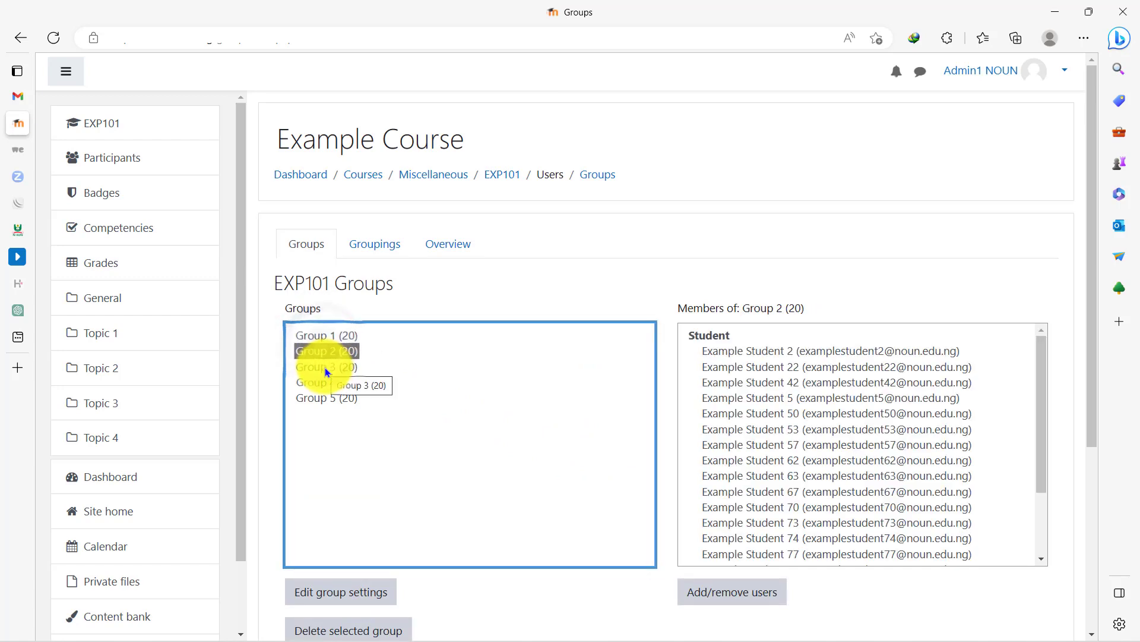
click(326, 368)
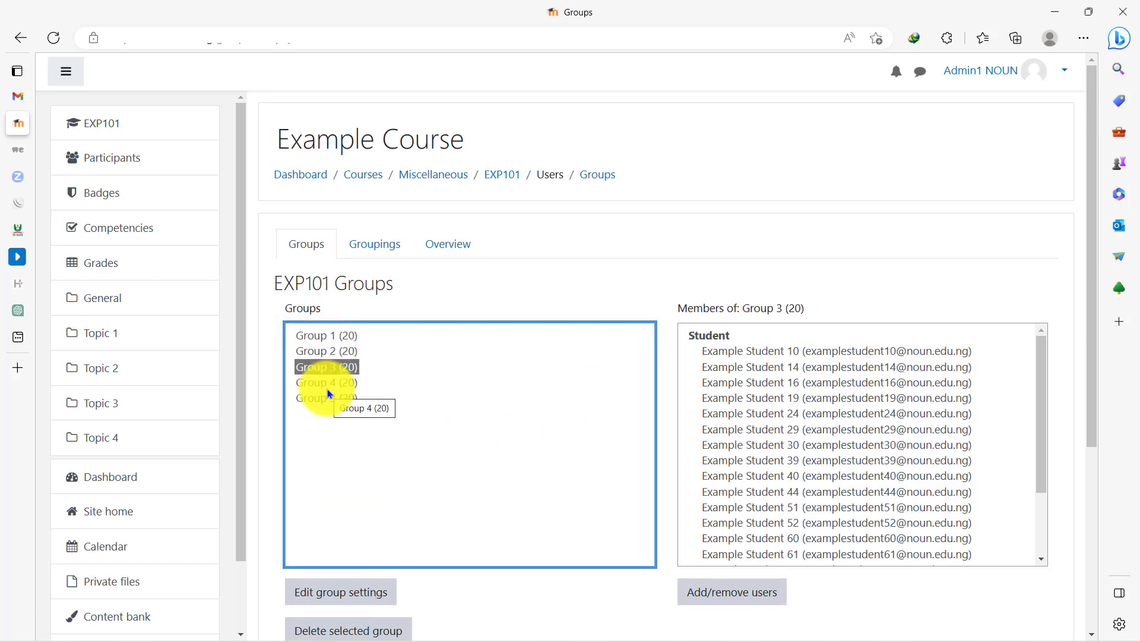
click(328, 382)
click(330, 398)
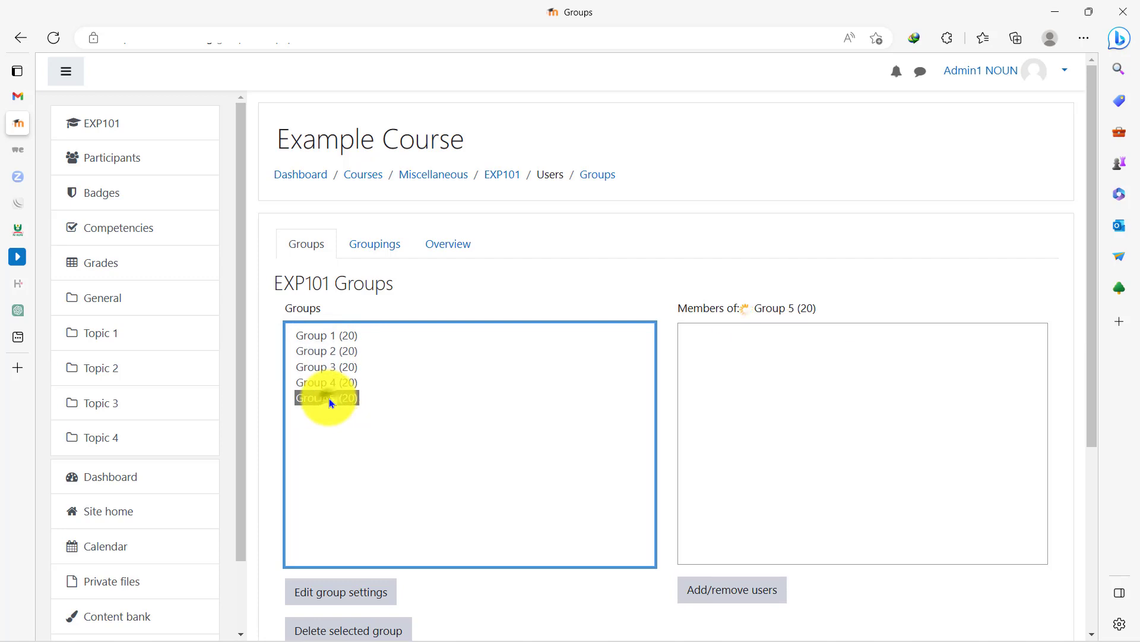
- Select Group 1 and review its members and the available group management options
click(342, 337)
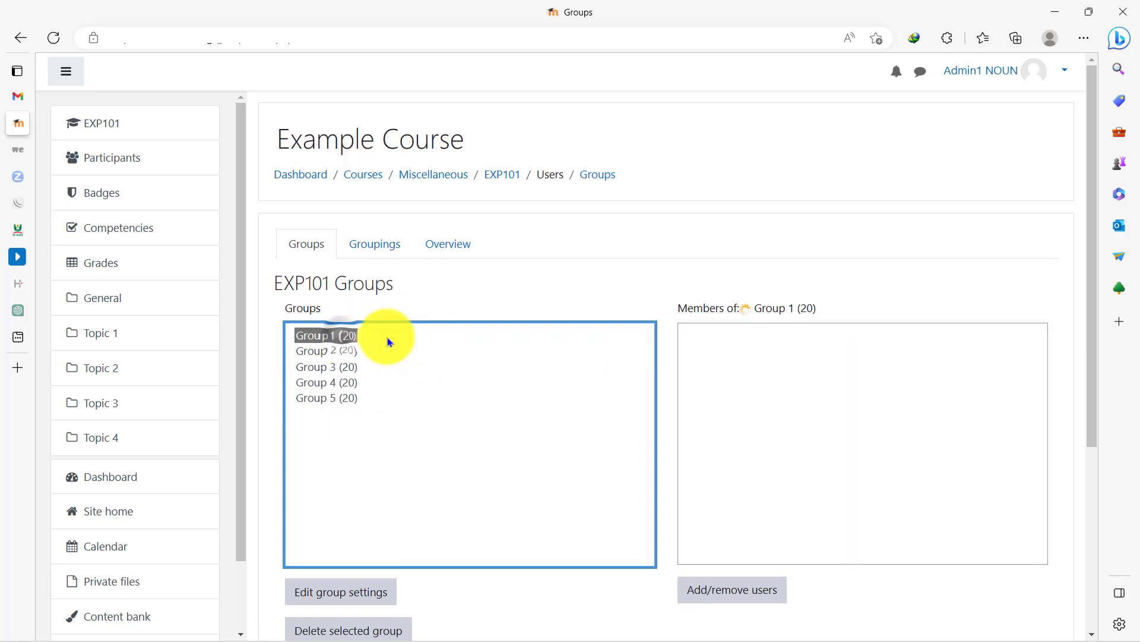
scroll(425, 350, down, 5)
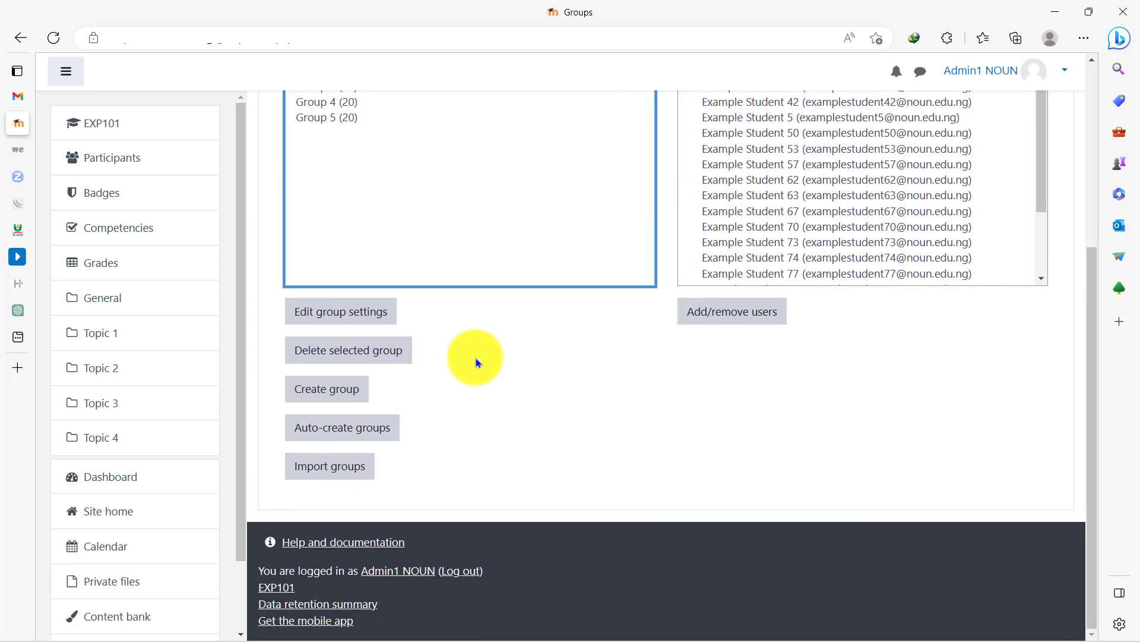
scroll(476, 357, up, 5)
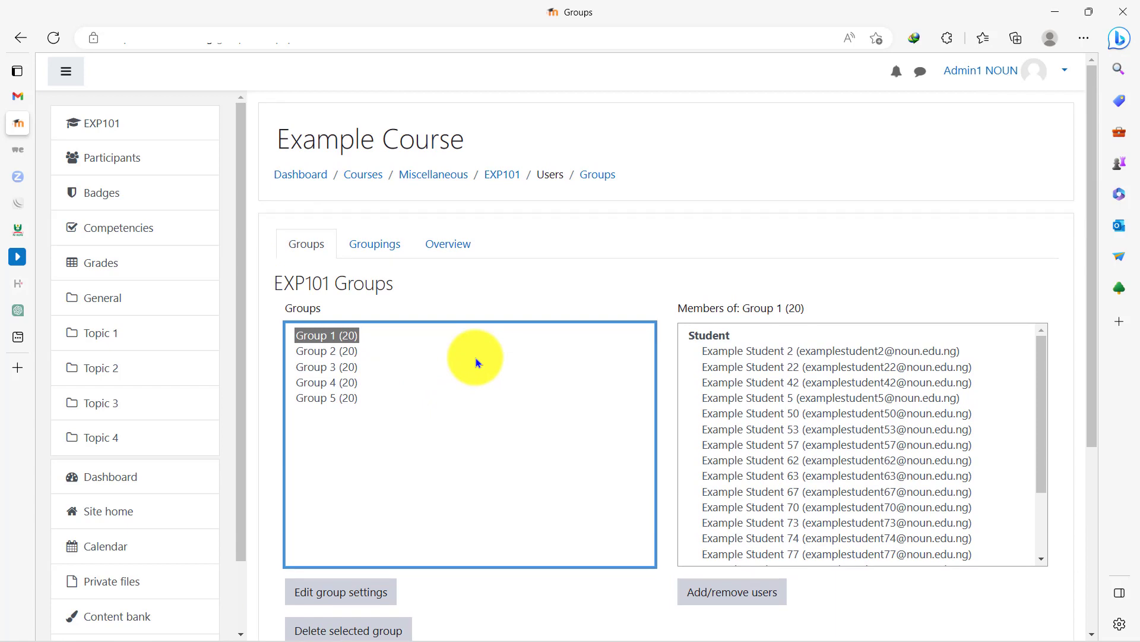
drag(1091, 241, 1100, 344)
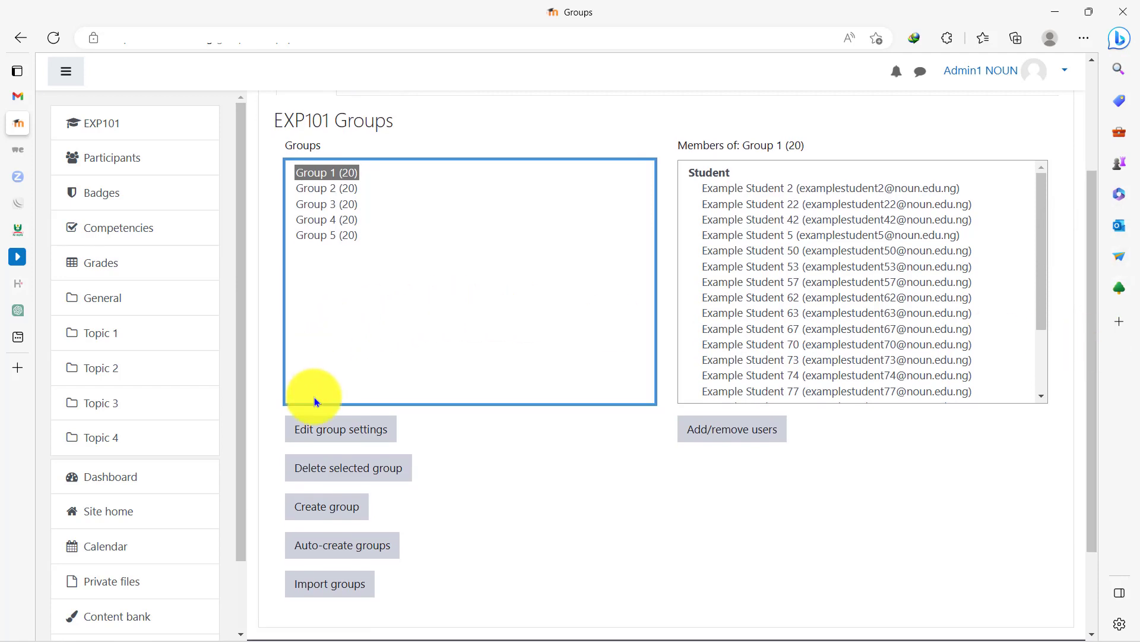
- Open the settings of Group 1, review its name, description, enrolment key, messaging and picture options, and save the form
click(351, 430)
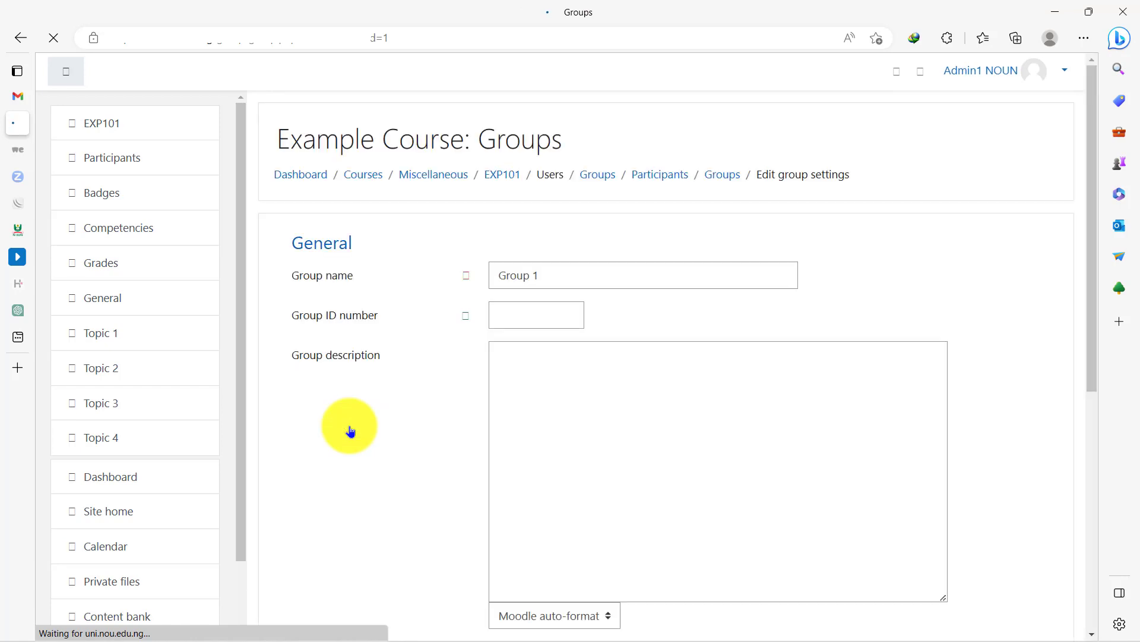
click(566, 279)
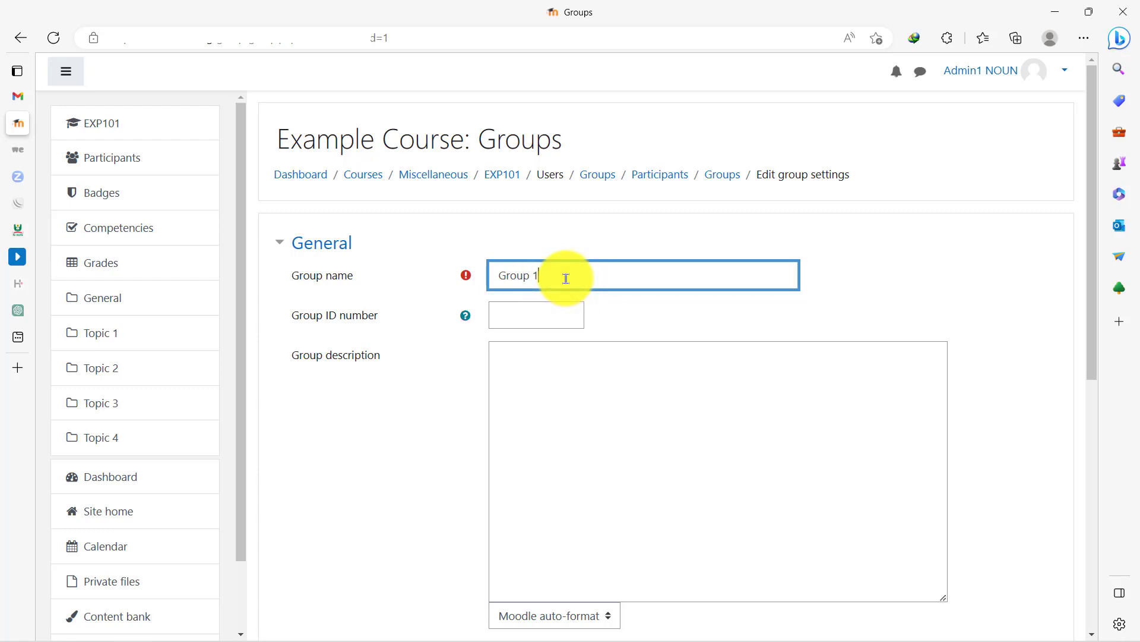
scroll(566, 279, down, 8)
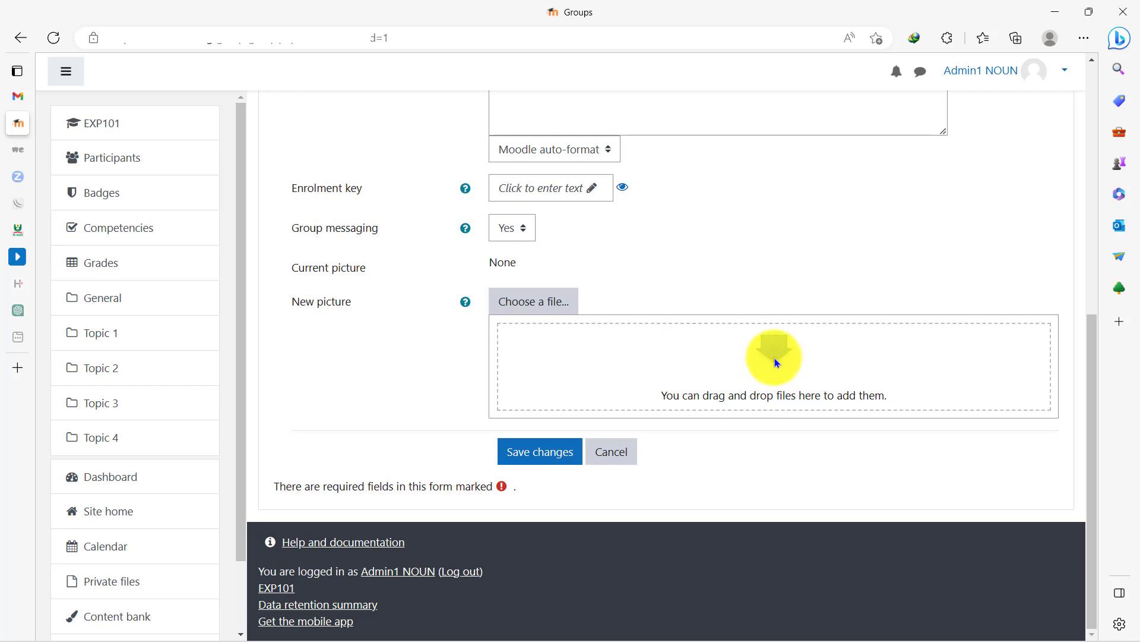
scroll(775, 357, up, 5)
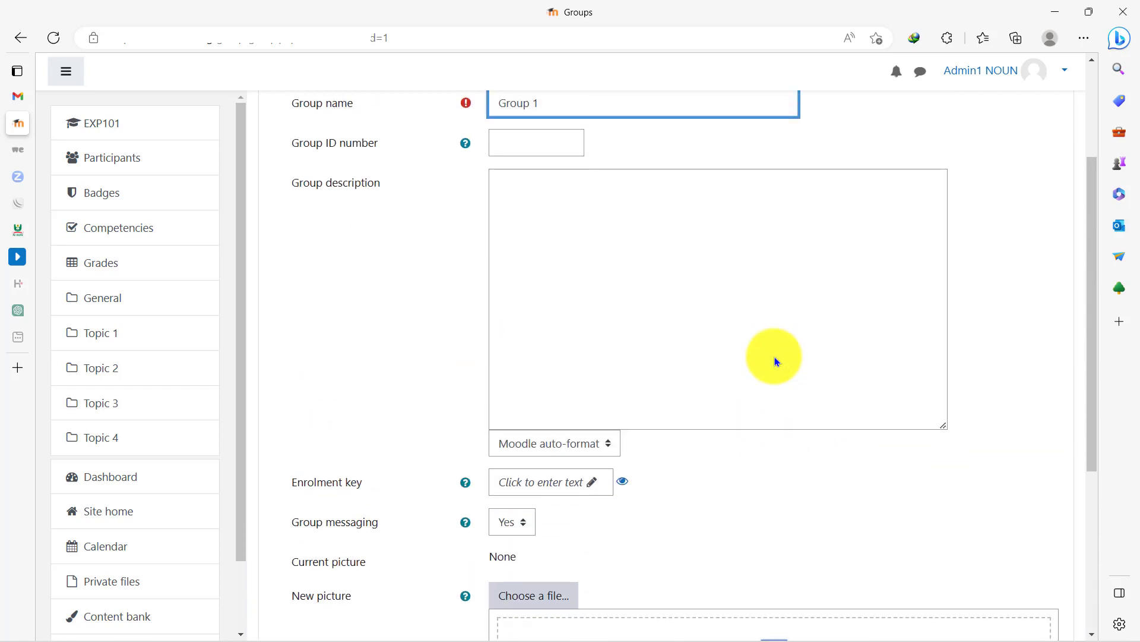
scroll(774, 357, down, 5)
click(533, 453)
click(626, 291)
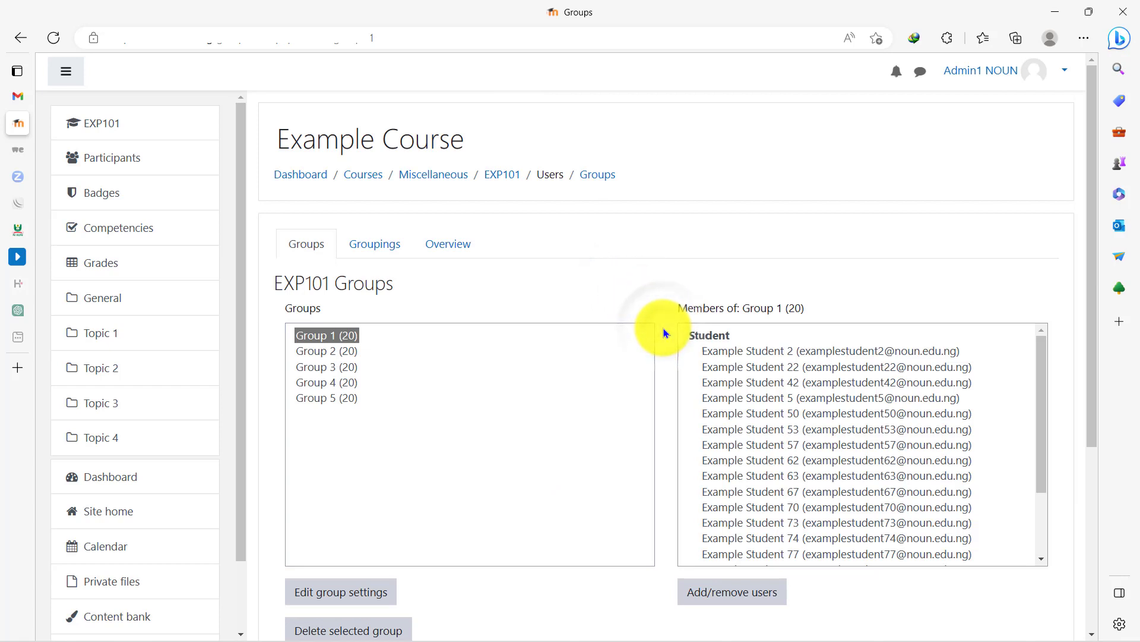
- Turn editing on for the EXP101 course and start adding a new Assignment to Topic 1
click(174, 128)
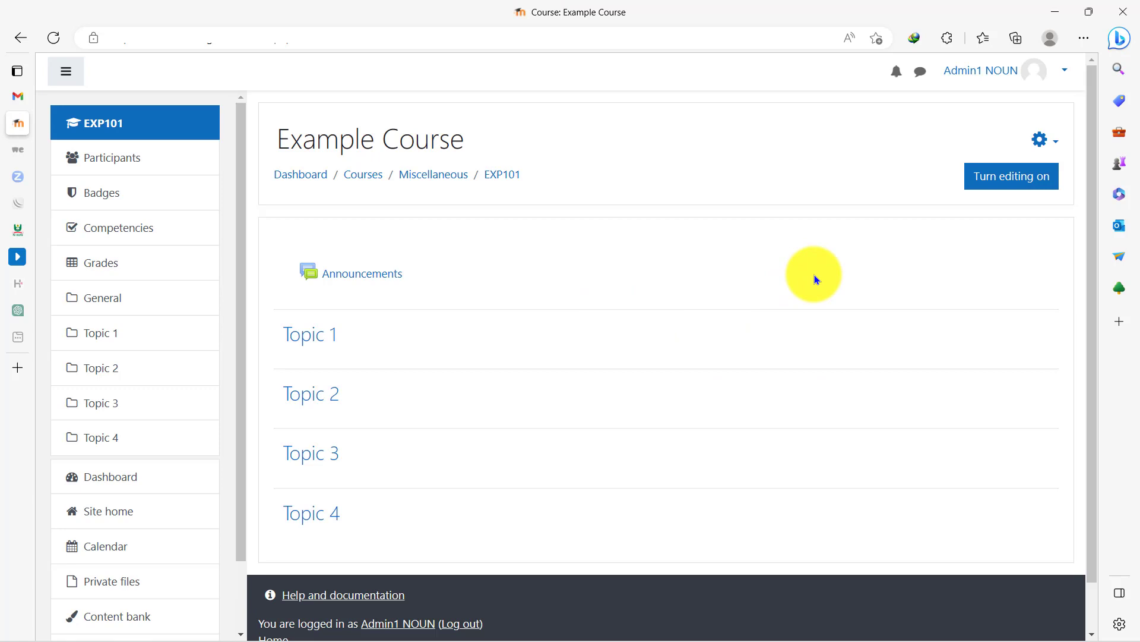
click(1016, 182)
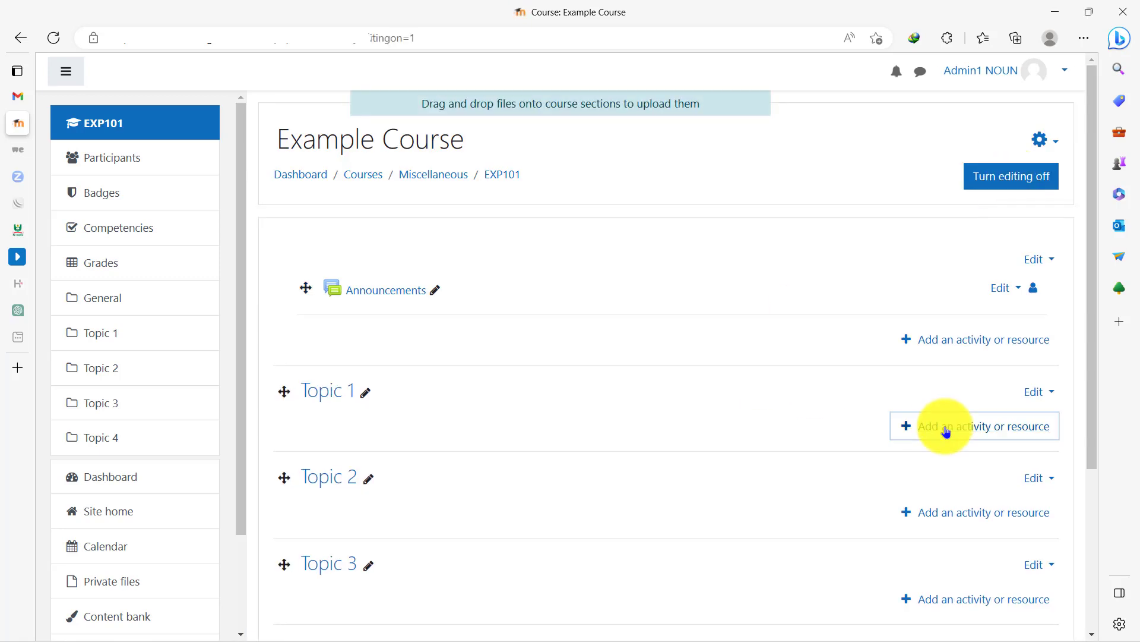
click(945, 429)
click(332, 237)
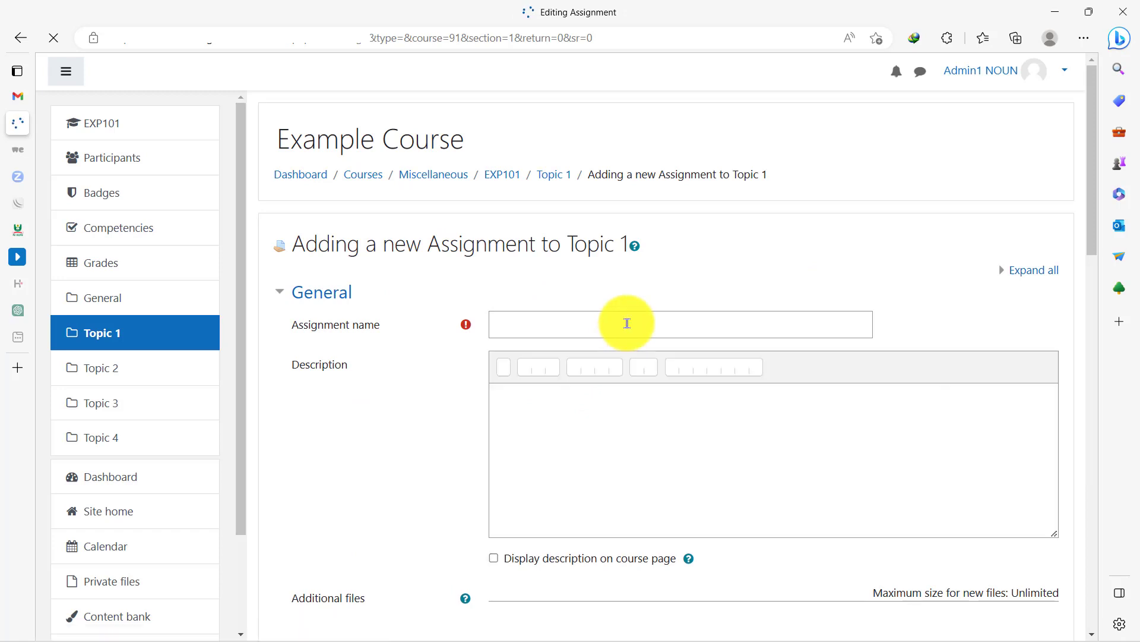
- Name the assignment "Assignment 1" and enter the description "The question for the assignment goes here."
click(627, 323)
text(Assignment 1)
click(469, 407)
click(549, 415)
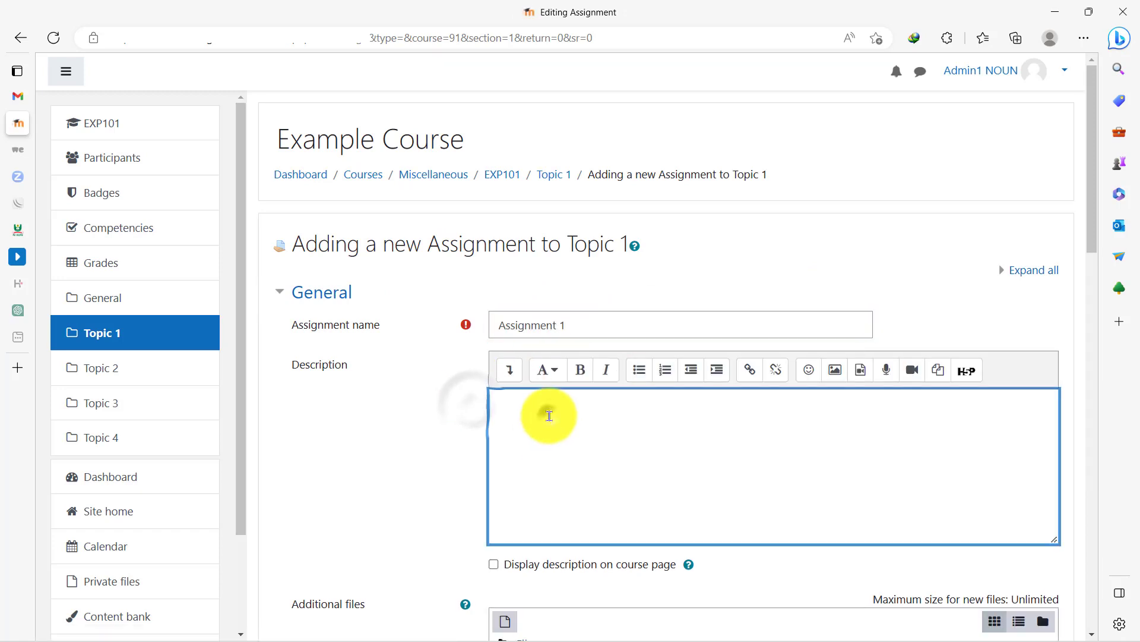
text(The question for t)
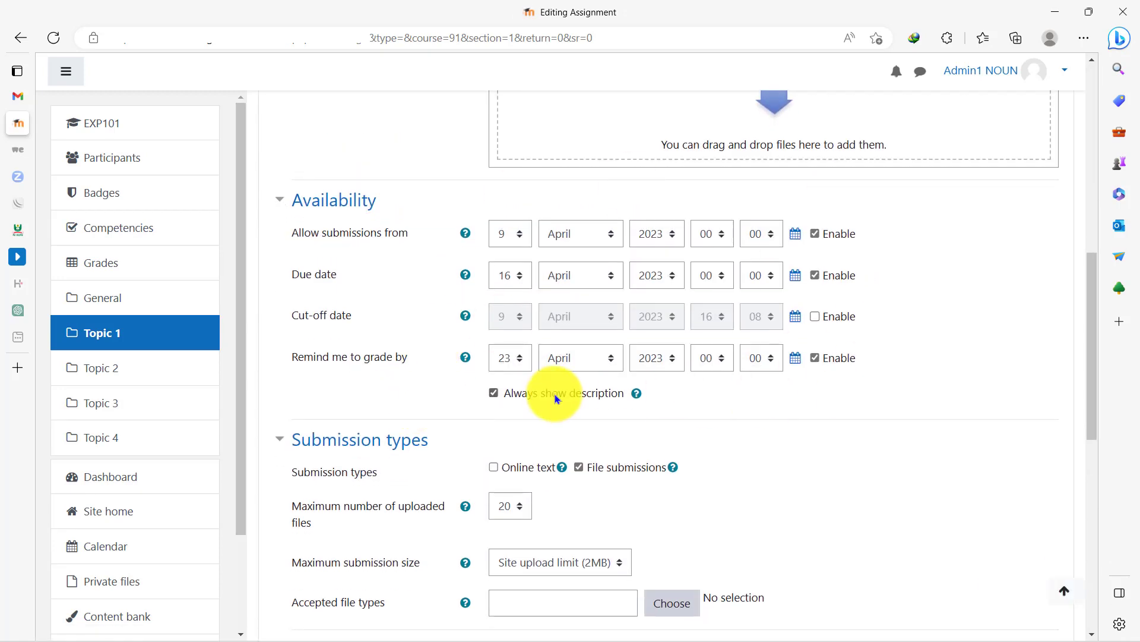
- Add a group access restriction requiring students to belong to Group 1, and save and display the assignment
scroll(471, 392, down, 5)
scroll(560, 322, down, 5)
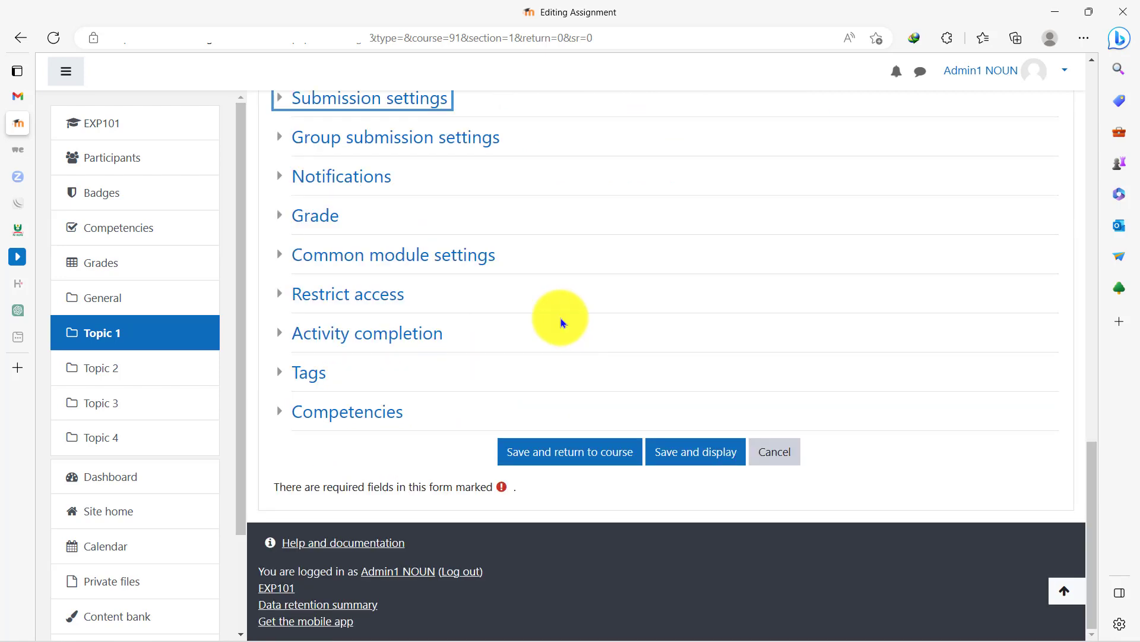
click(326, 295)
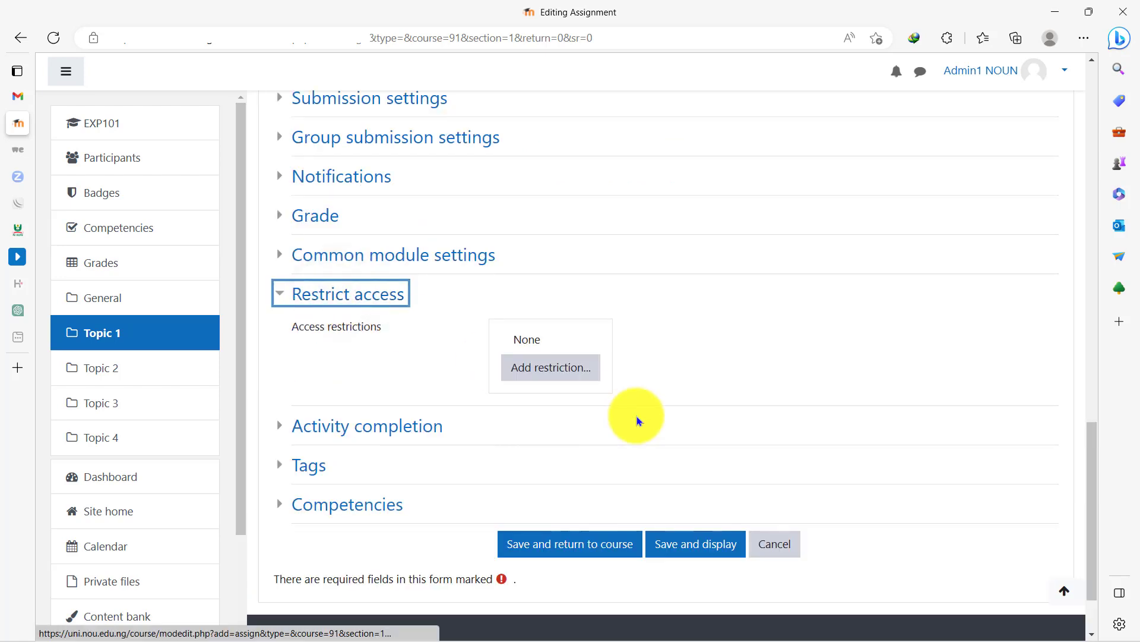
click(570, 373)
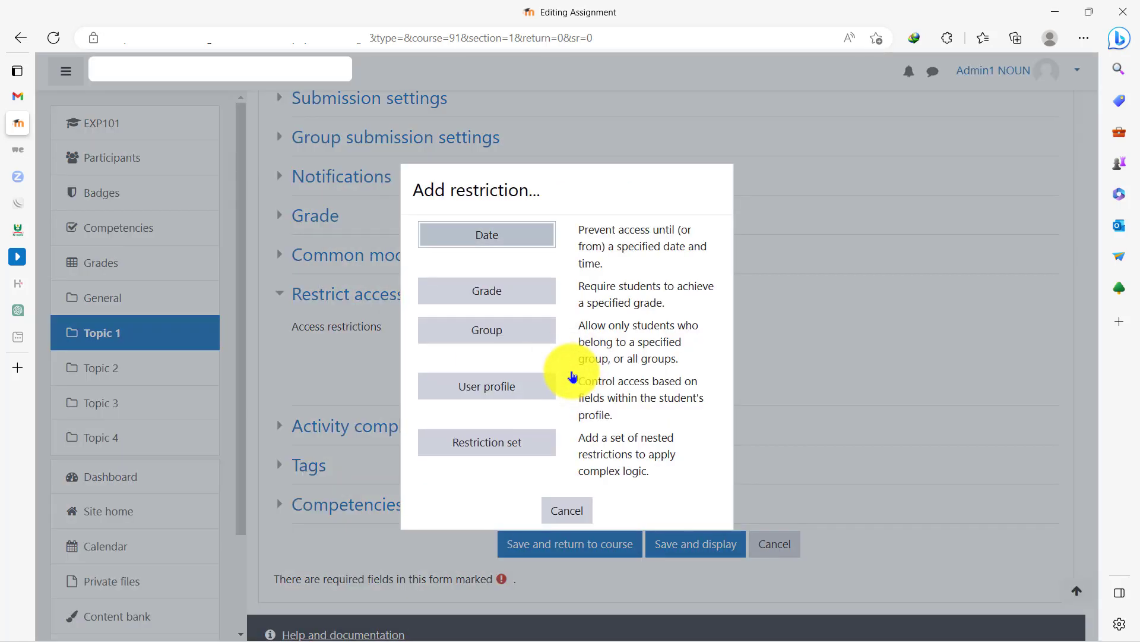
click(495, 333)
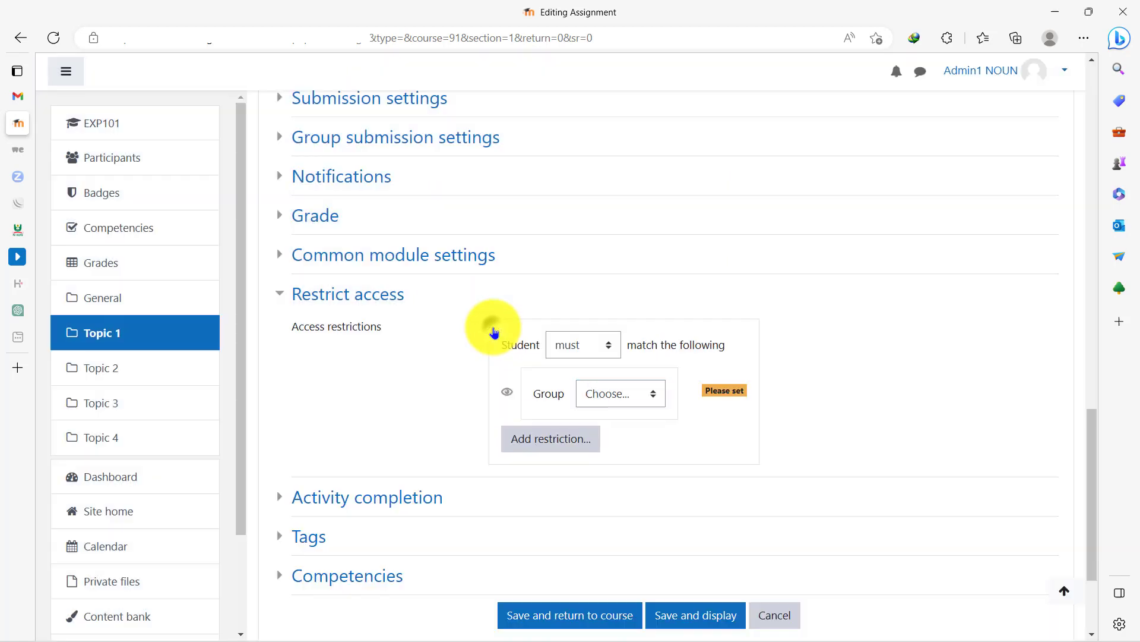
click(610, 394)
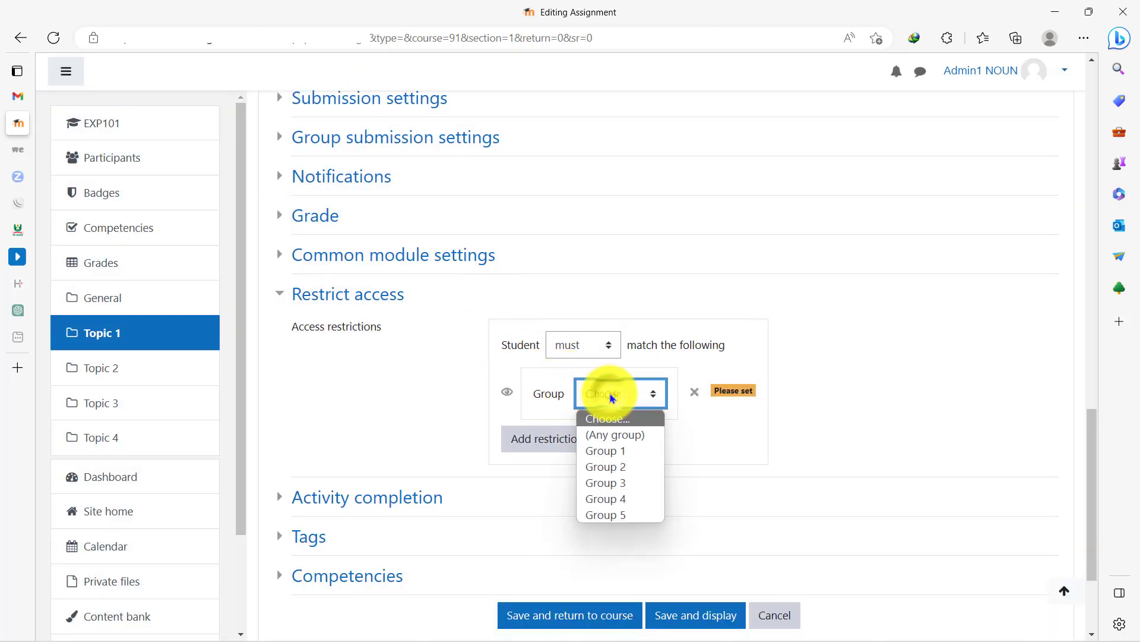
click(615, 452)
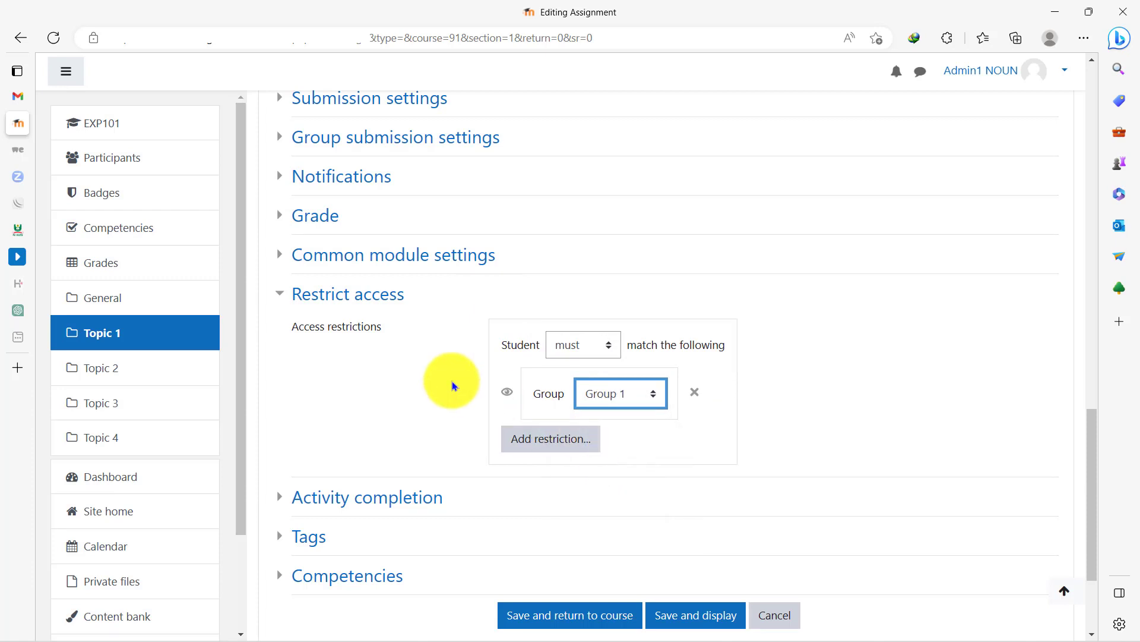
scroll(452, 385, down, 3)
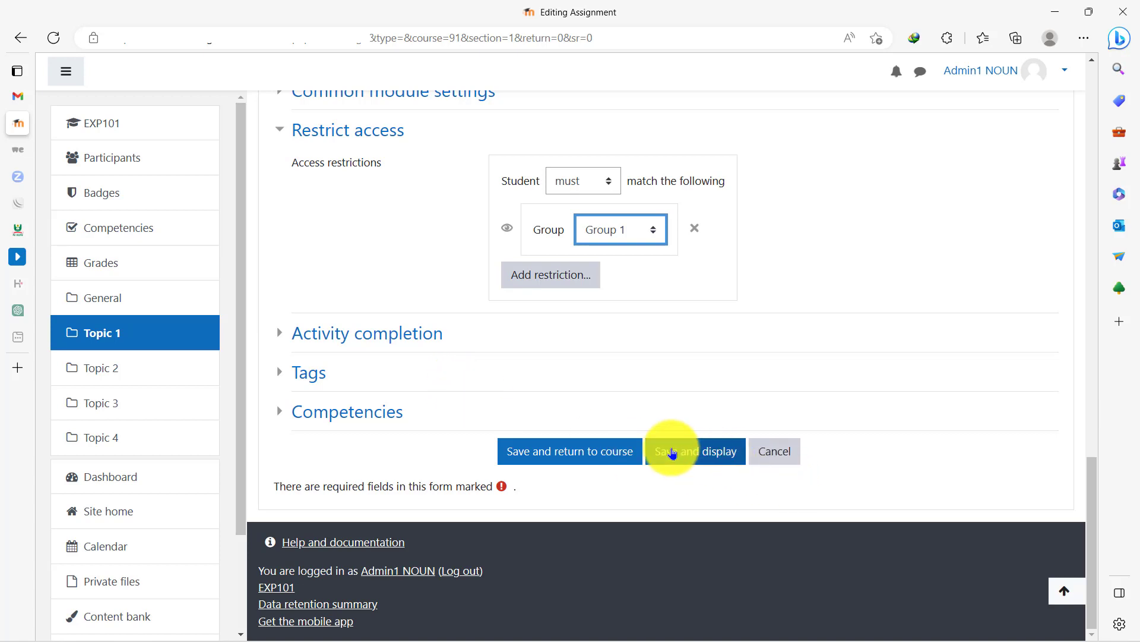
click(671, 453)
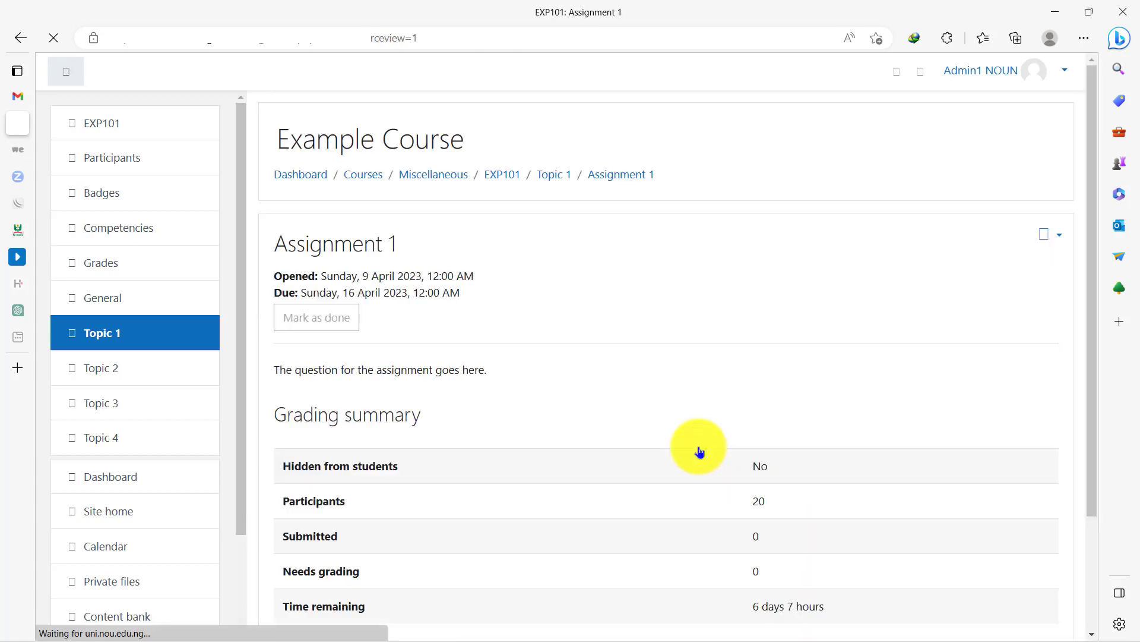
- Review the grading summary of Assignment 1 and return to the EXP101 course page to check its entry in Topic 1
scroll(700, 452, down, 3)
scroll(699, 452, down, 2)
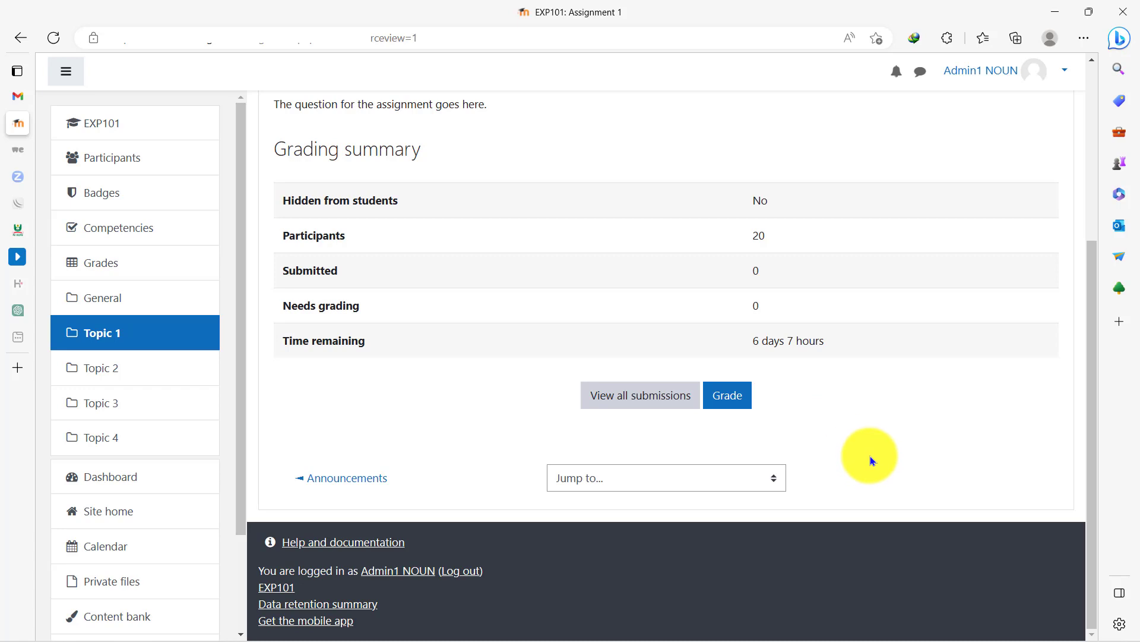
scroll(871, 455, up, 5)
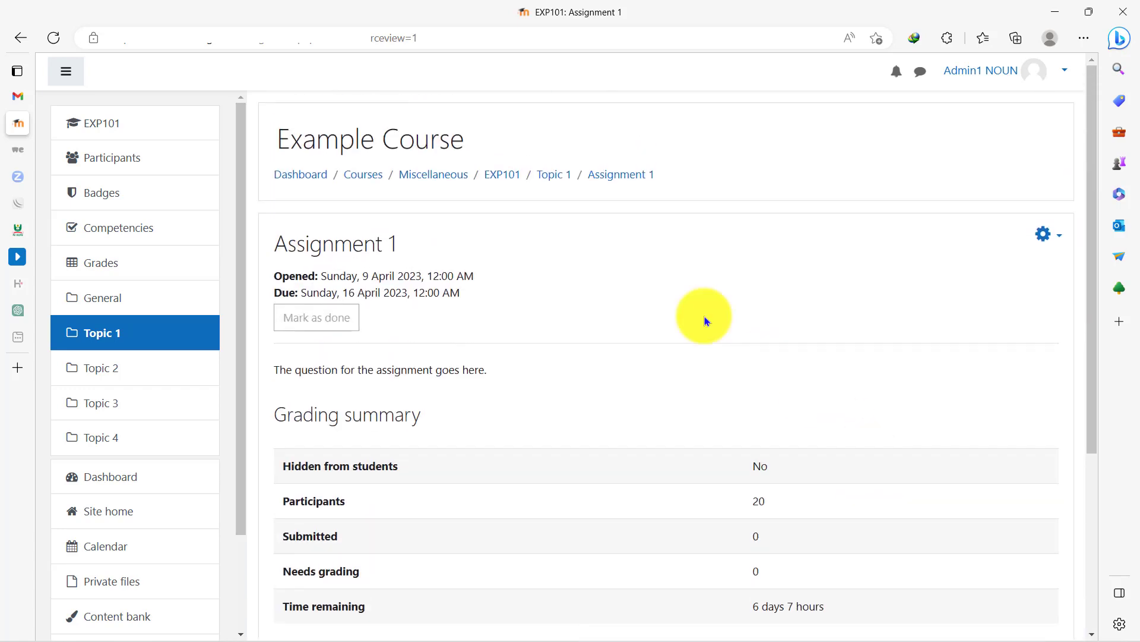
click(500, 176)
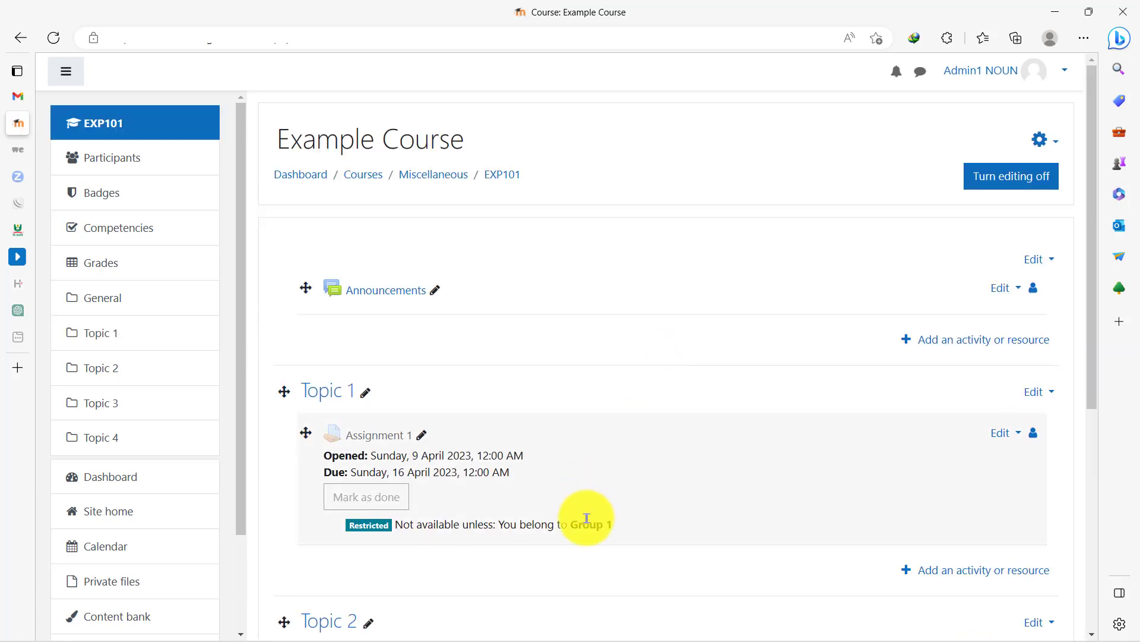
scroll(588, 516, down, 4)
scroll(828, 318, up, 5)
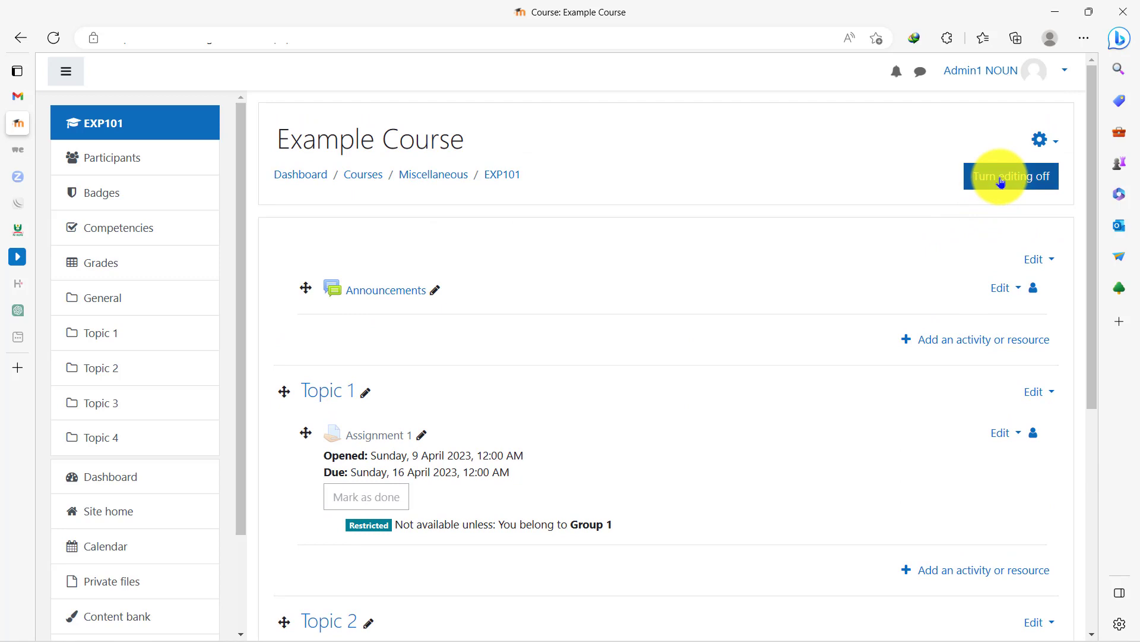
- Turn editing off for the course and check the group restriction note under Assignment 1
click(1001, 183)
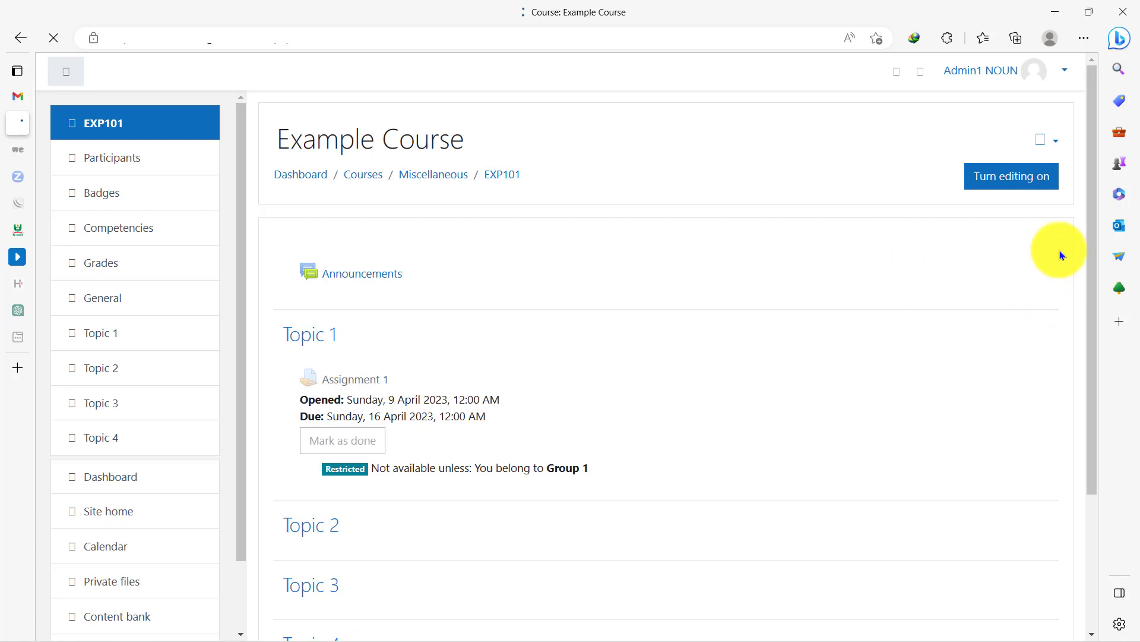
drag(1091, 218, 1096, 272)
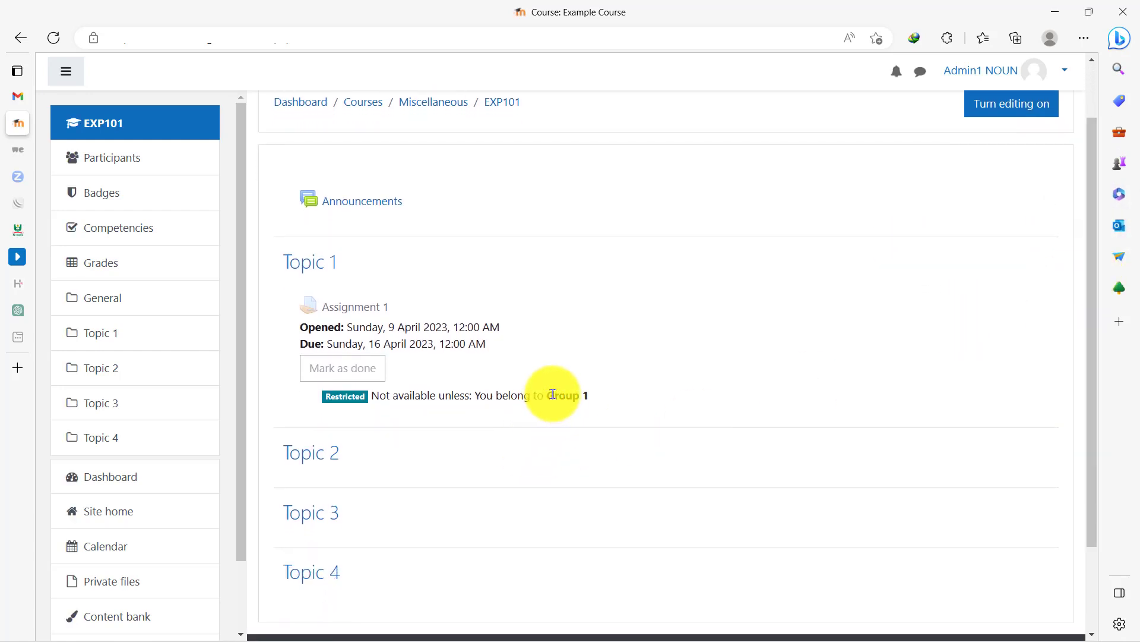
drag(546, 395, 588, 395)
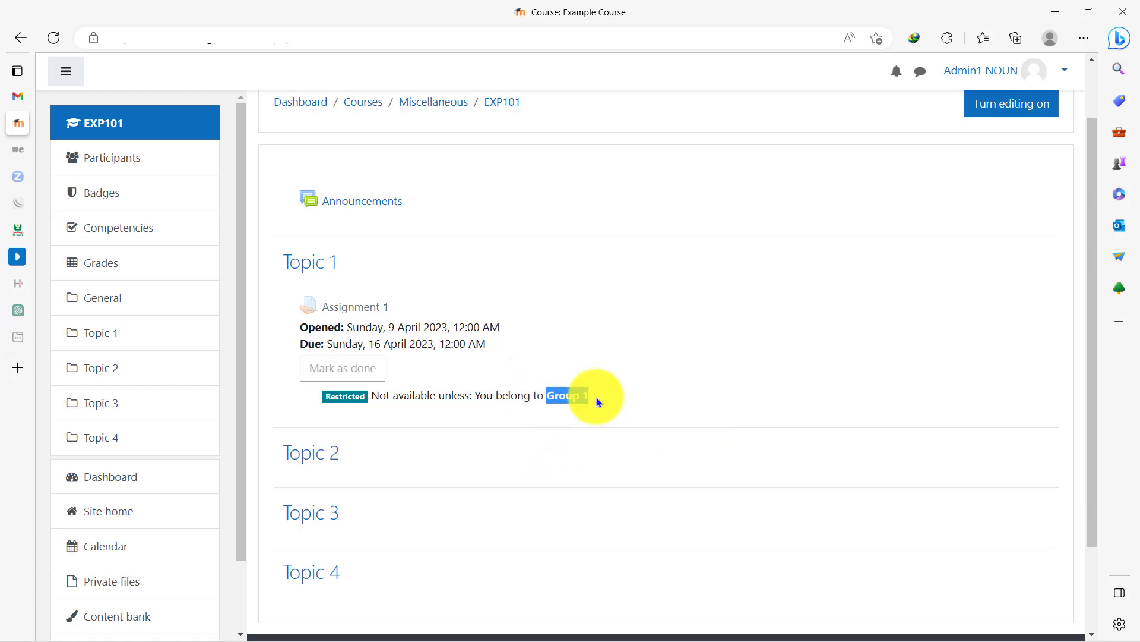
click(580, 408)
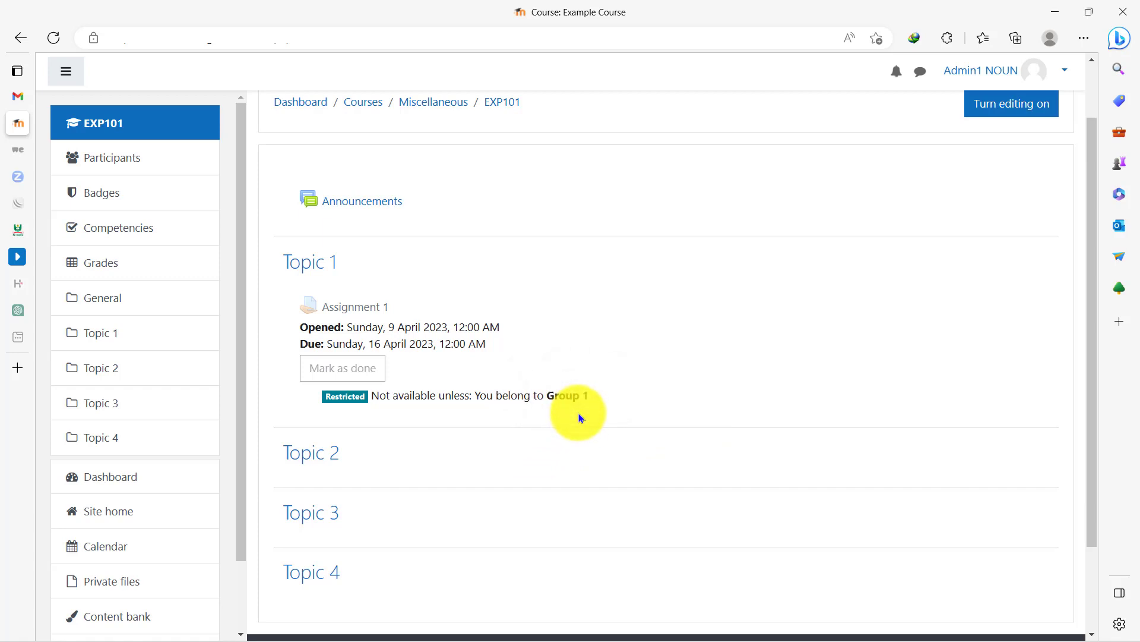